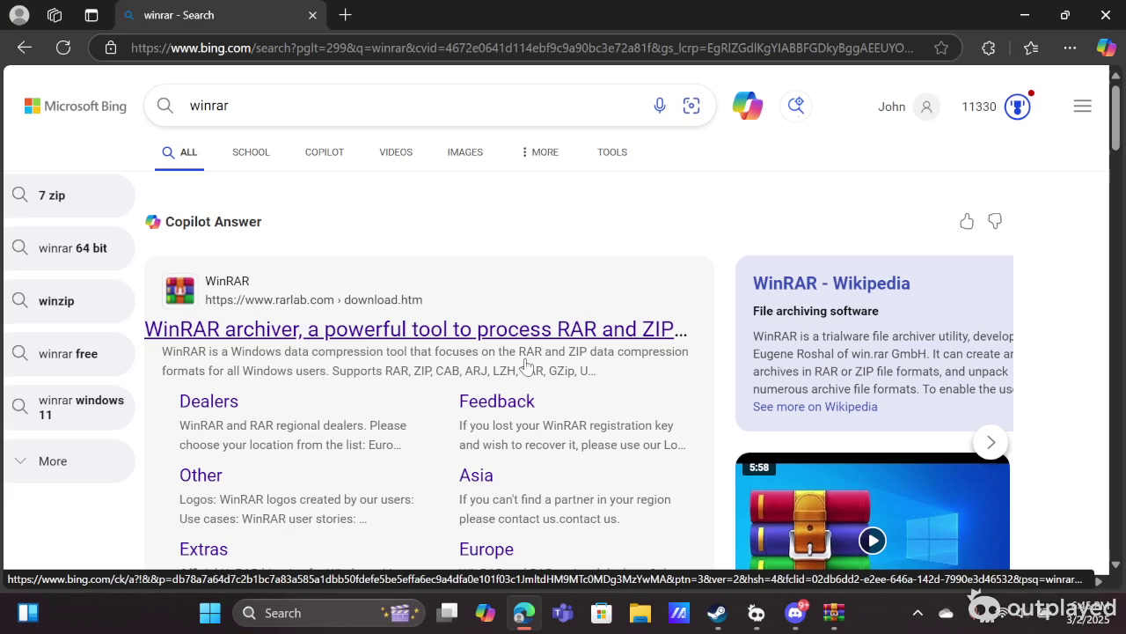
# - Switch to Discord and review the October 29, 2024 FCN 8.0 hotfix announcement in the mod-announcements channel
pyautogui.click(808, 609)
pyautogui.scroll(6, 574, 79)
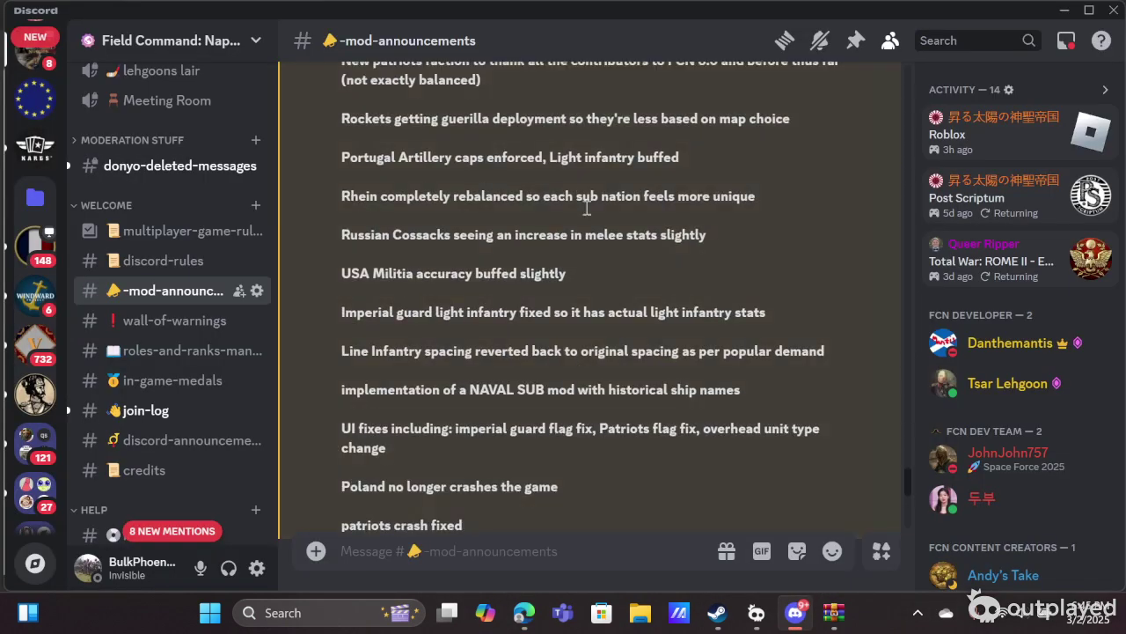
pyautogui.scroll(4, 332, 278)
pyautogui.scroll(1, 733, 572)
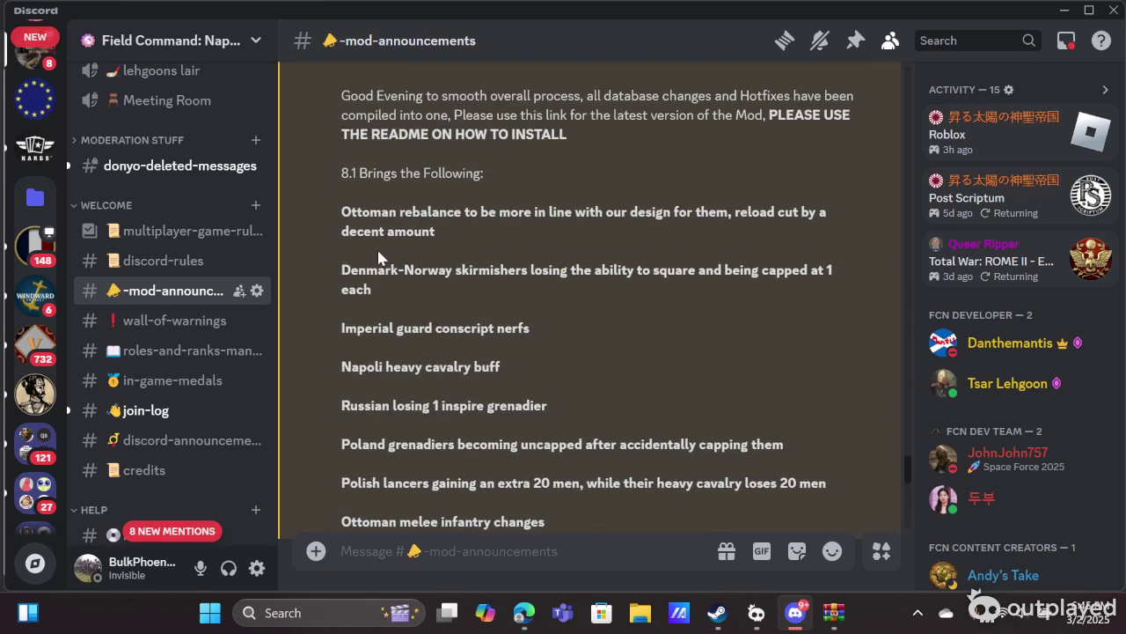
pyautogui.scroll(-3, 733, 572)
# - Switch to Edge and look over the WinRAR download entry in the winrar search results
pyautogui.click(523, 612)
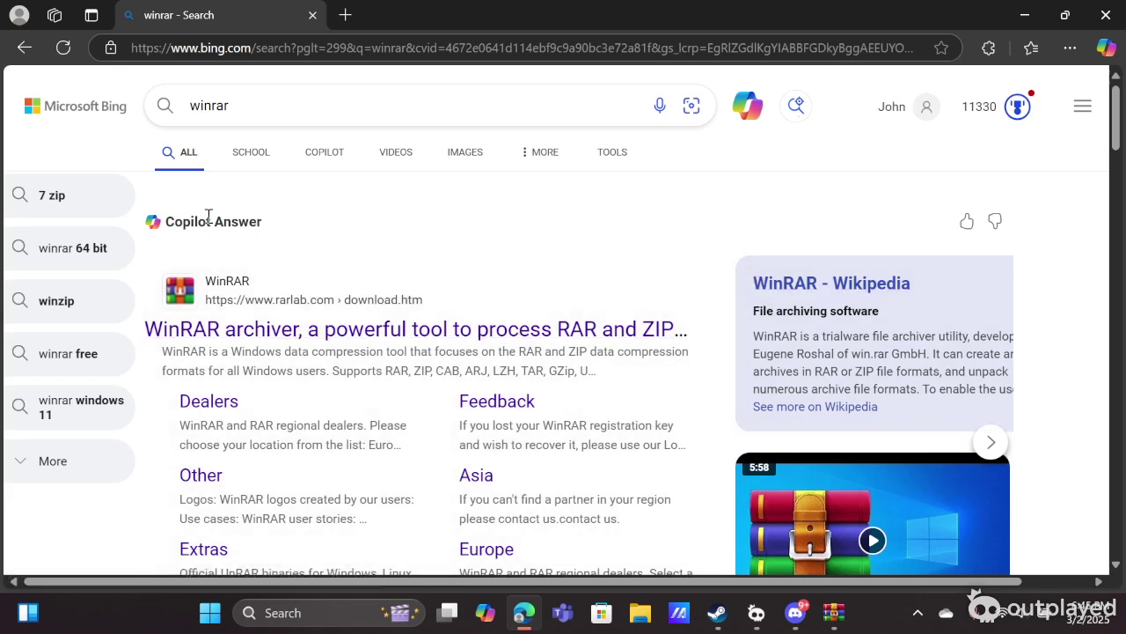
pyautogui.scroll(-1, 276, 252)
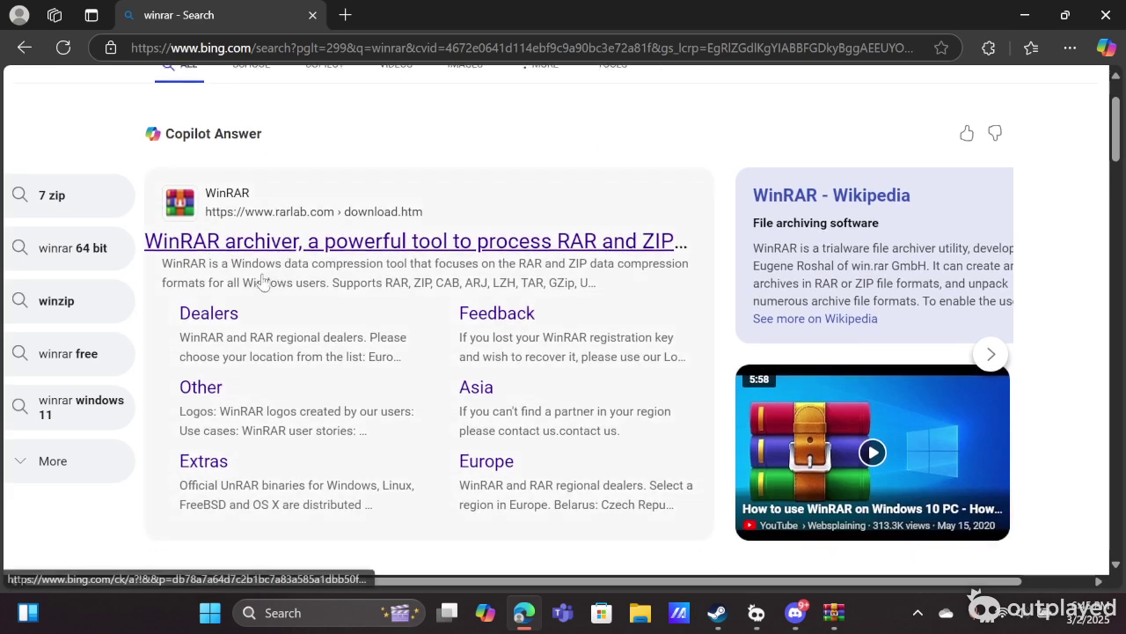
pyautogui.scroll(1, 264, 280)
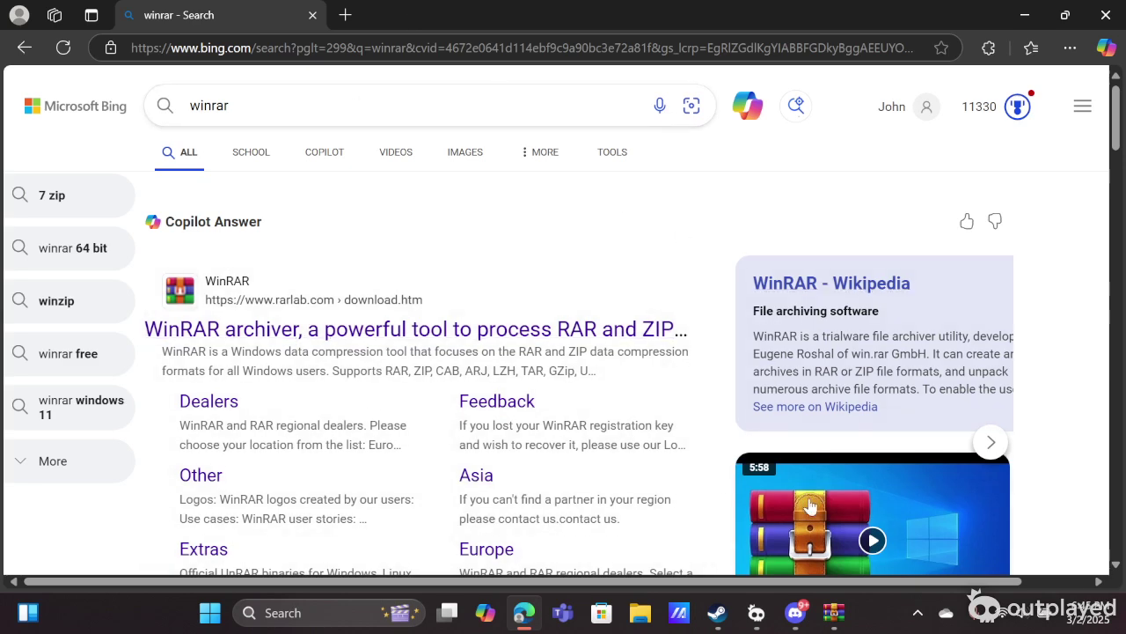
# - Switch to Discord and open the Google Drive link to the mod files given in the FCN VER 8.0 Hotfix announcement
pyautogui.click(795, 612)
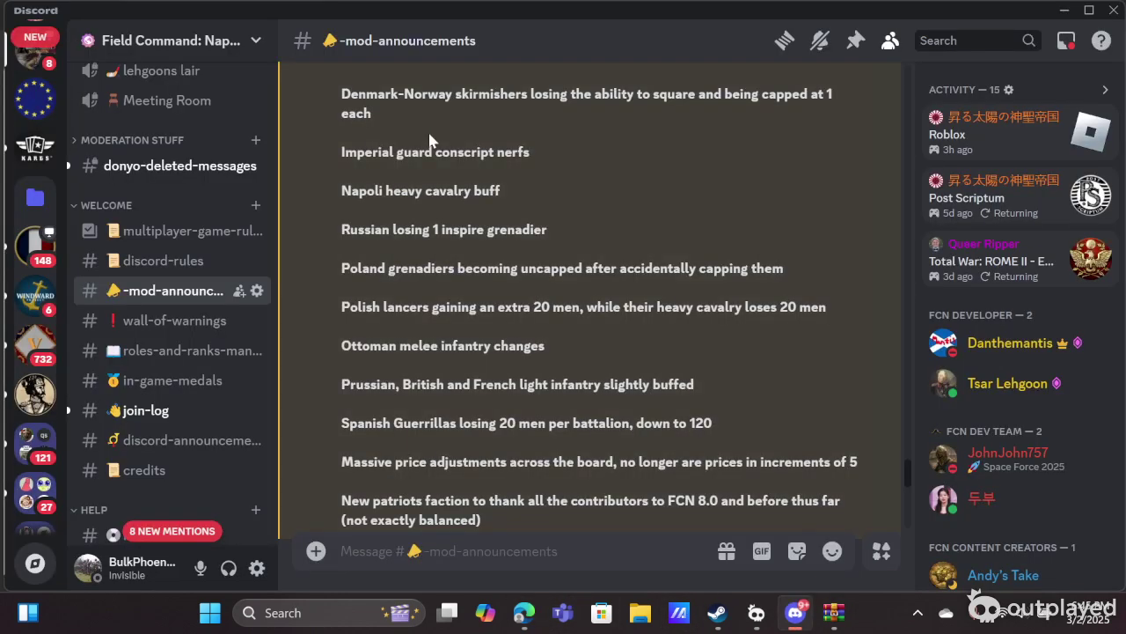
pyautogui.scroll(5, 431, 140)
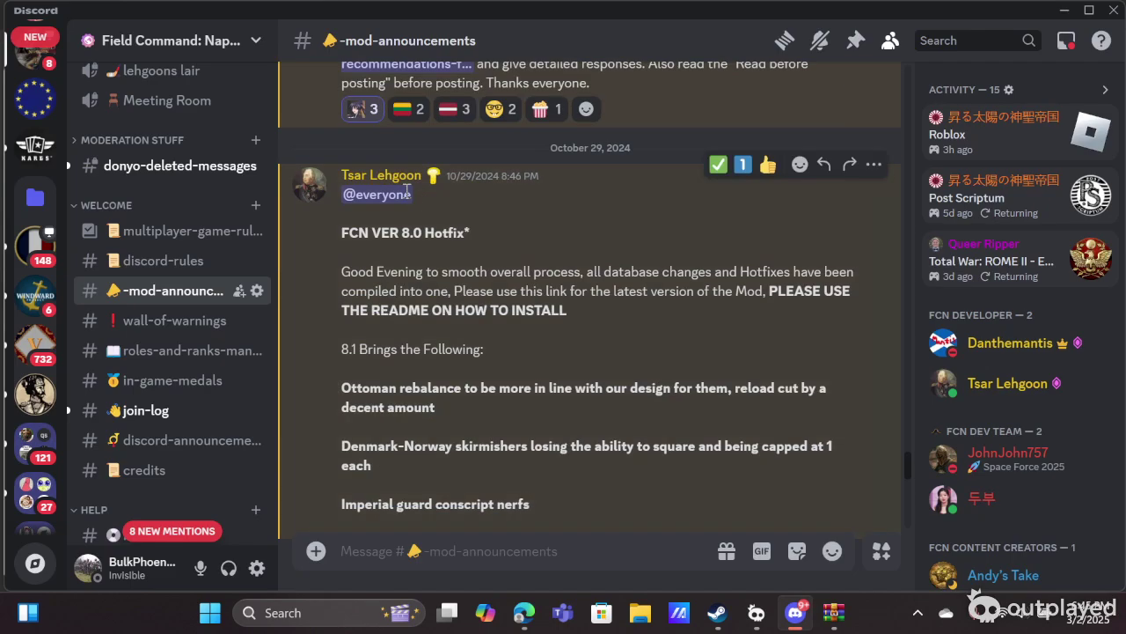
pyautogui.scroll(-8, 344, 200)
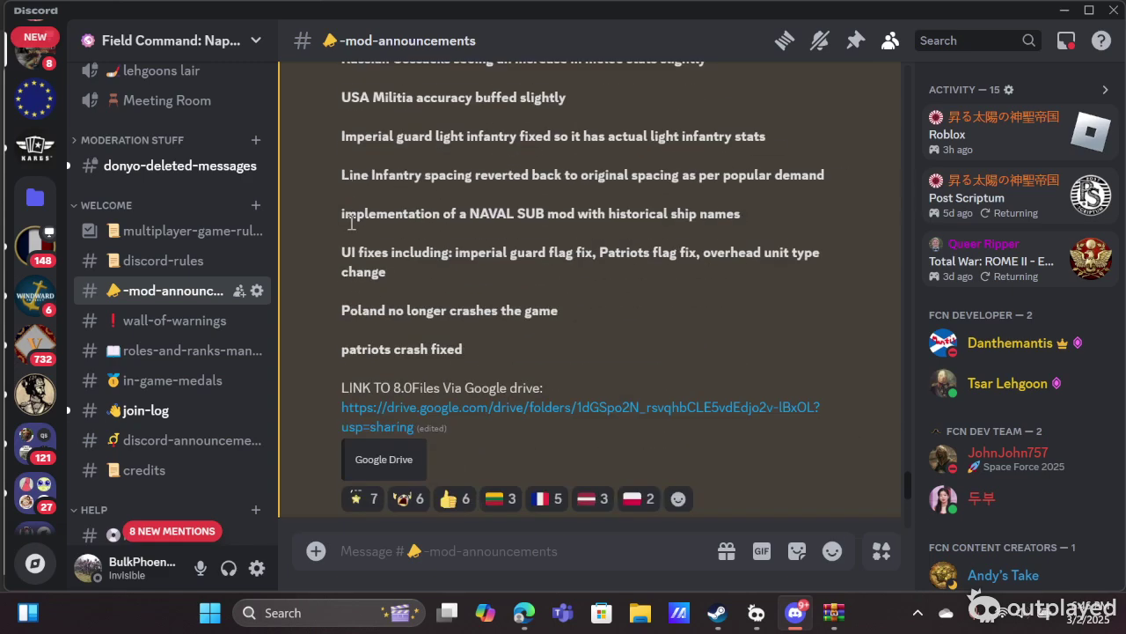
pyautogui.scroll(10, 351, 223)
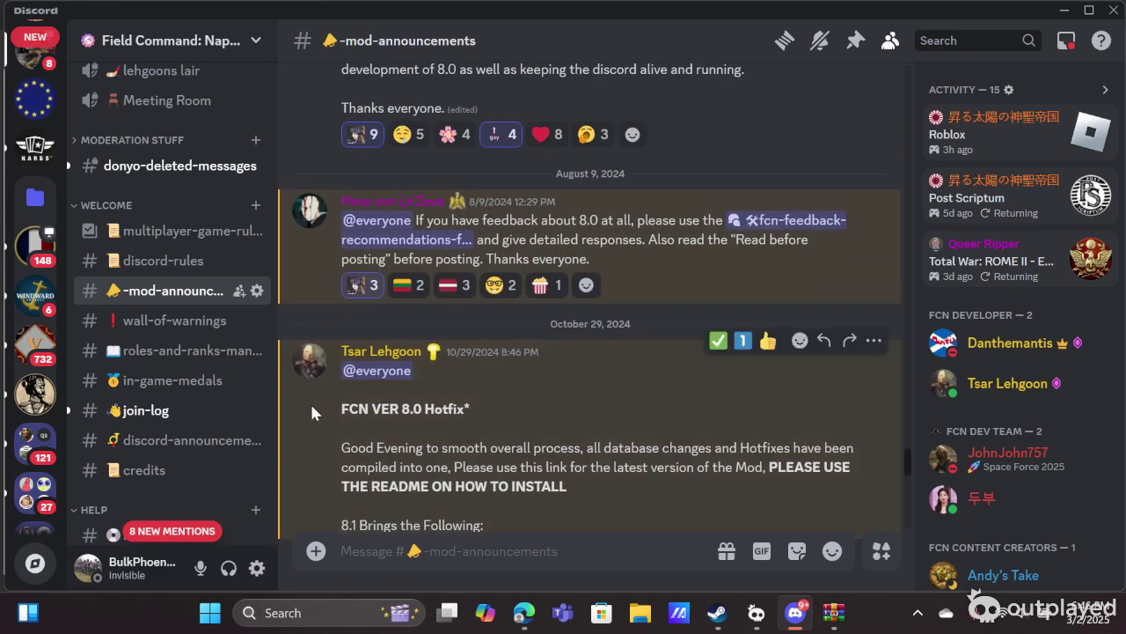
pyautogui.scroll(-8, 479, 410)
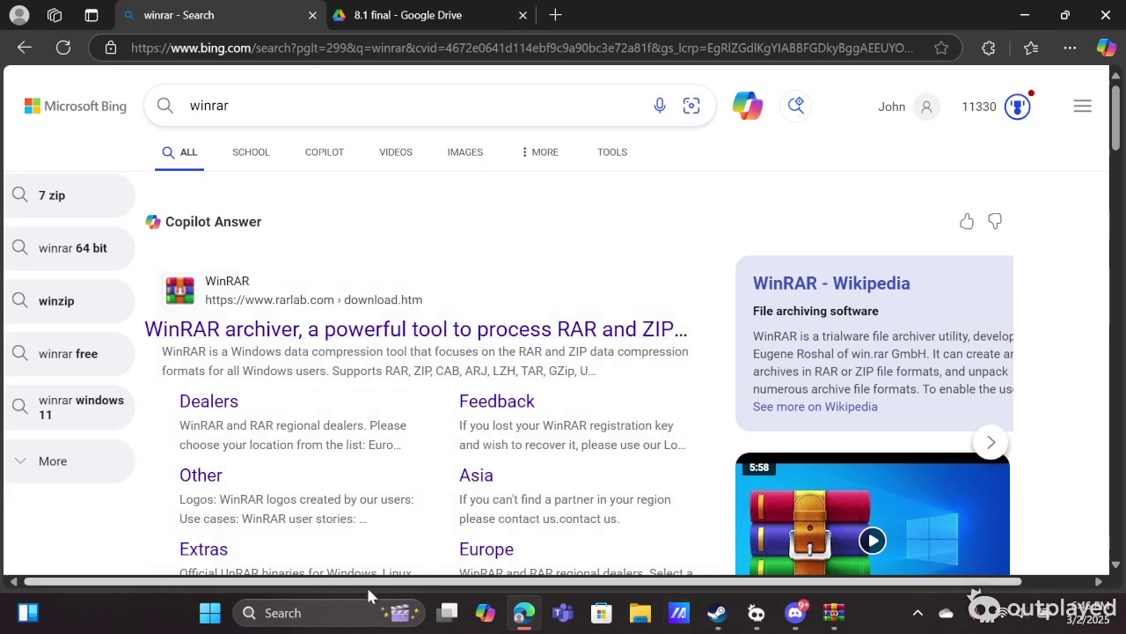
# - Open the Windows developer features settings to check Developer Mode, and close Settings
pyautogui.click(274, 611)
pyautogui.write('devops')
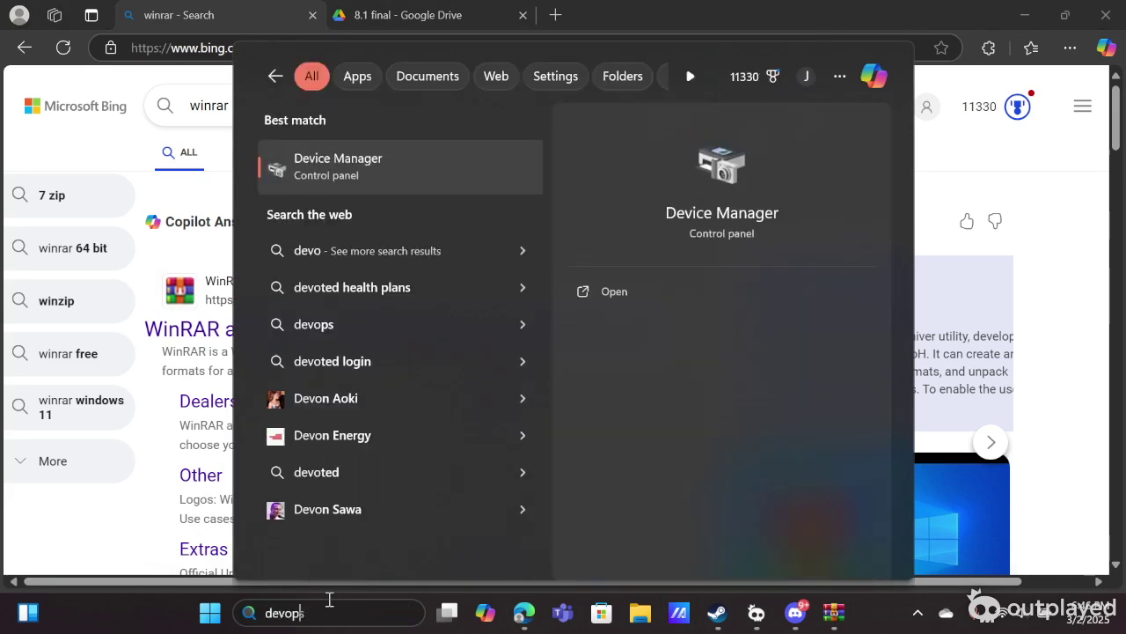
pyautogui.press('BackSpace')
pyautogui.write('elope')
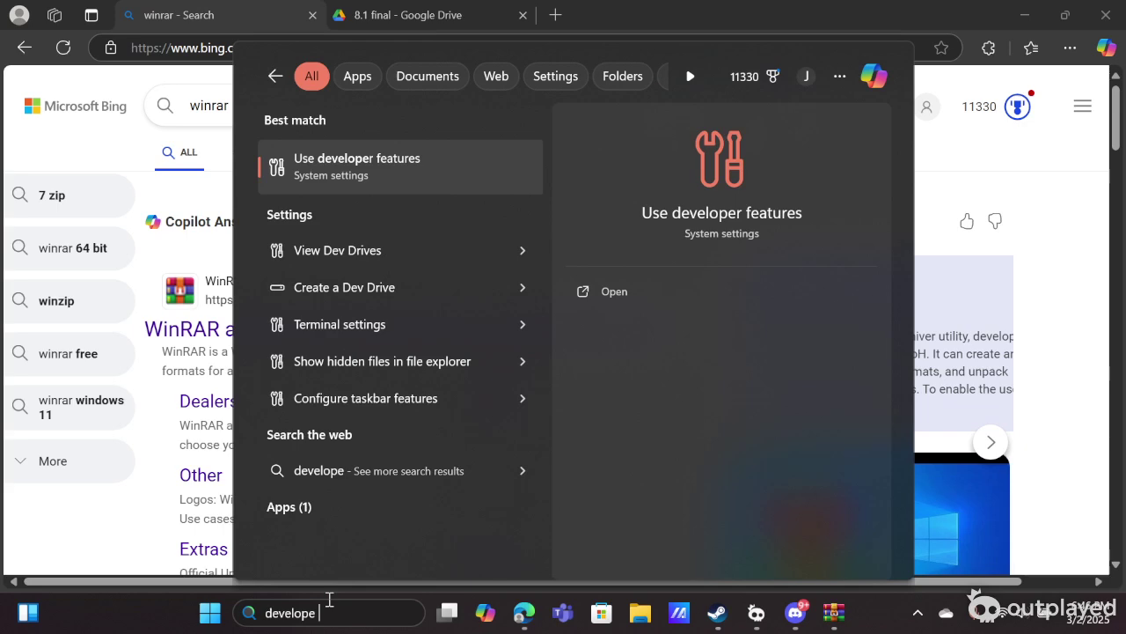
pyautogui.press('Return')
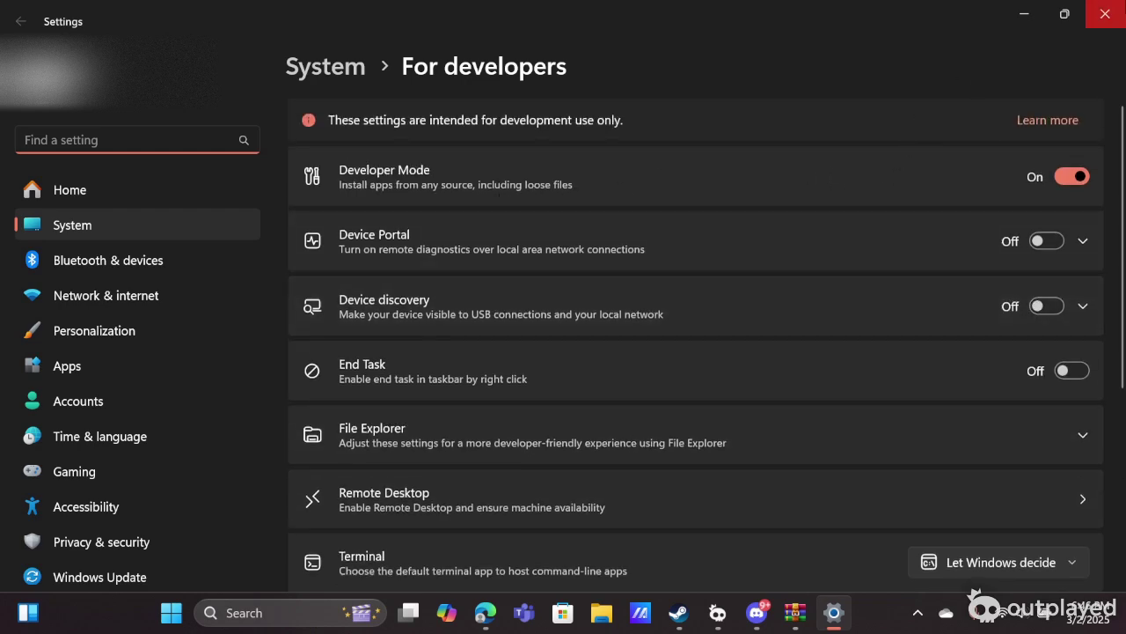
pyautogui.click(1105, 14)
# - Open 8.1 final files.rar from the shared 8.1 final folder in Google Drive to reach its download option
pyautogui.click(372, 13)
pyautogui.click(186, 7)
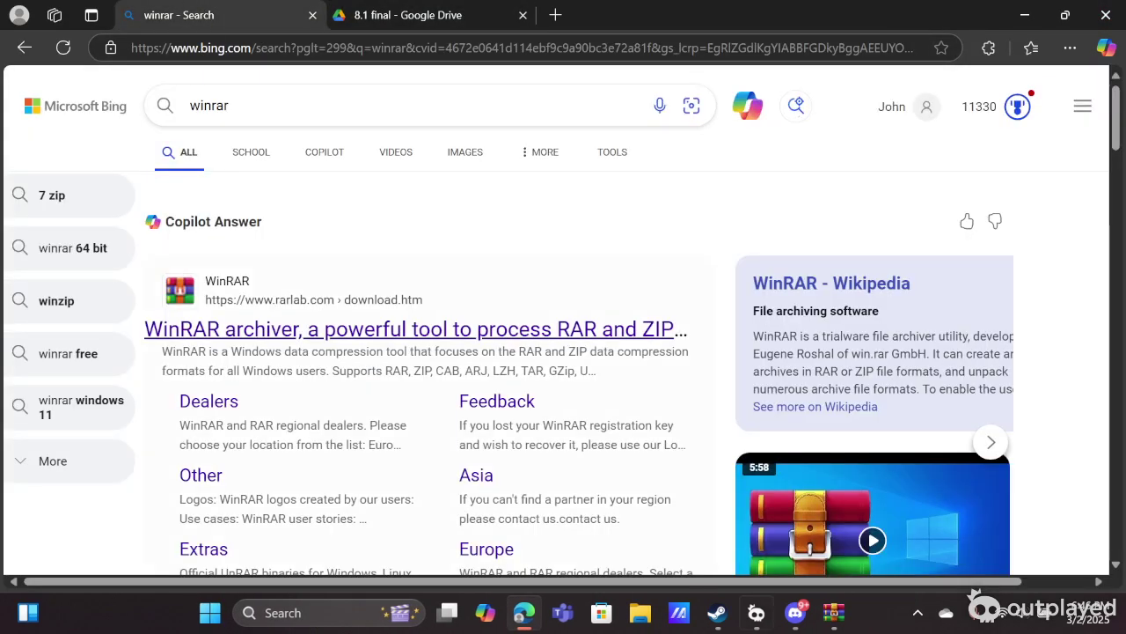
pyautogui.click(391, 23)
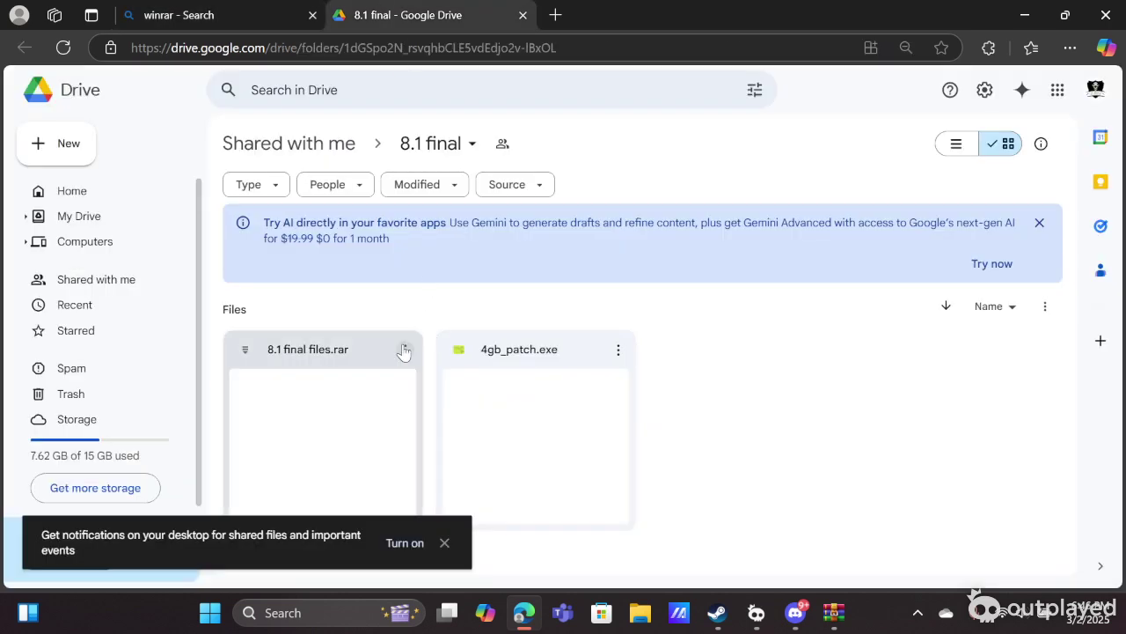
pyautogui.click(301, 352)
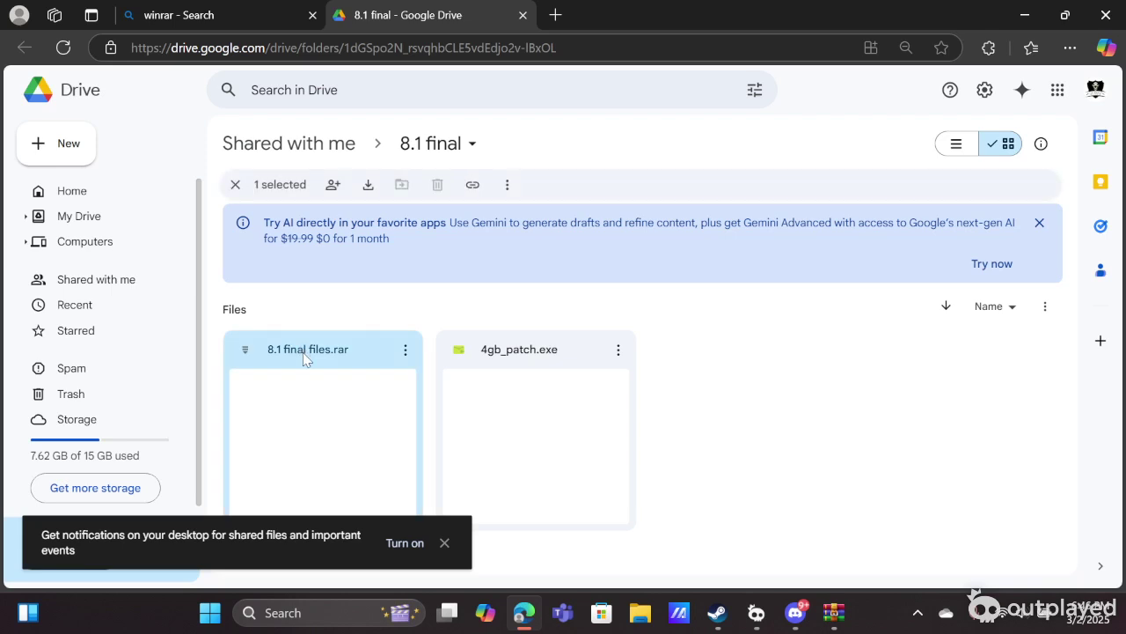
pyautogui.doubleClick(304, 356)
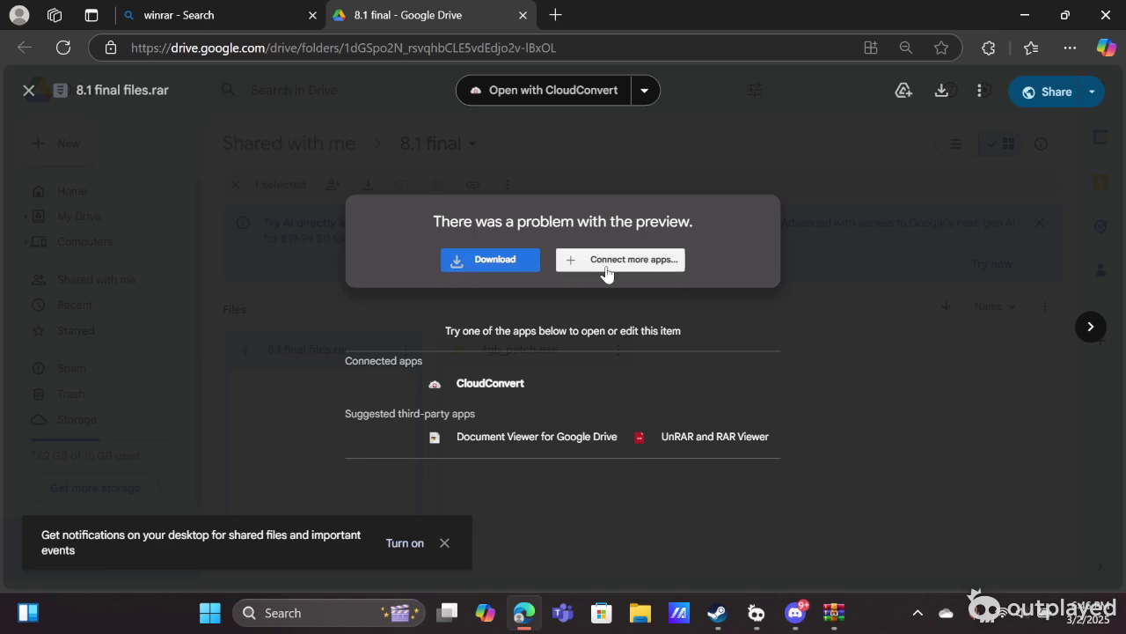
# - Open the downloaded 8.1 final files (1).rar in WinRAR, dismiss the licence notice and maximize the window
pyautogui.click(1063, 48)
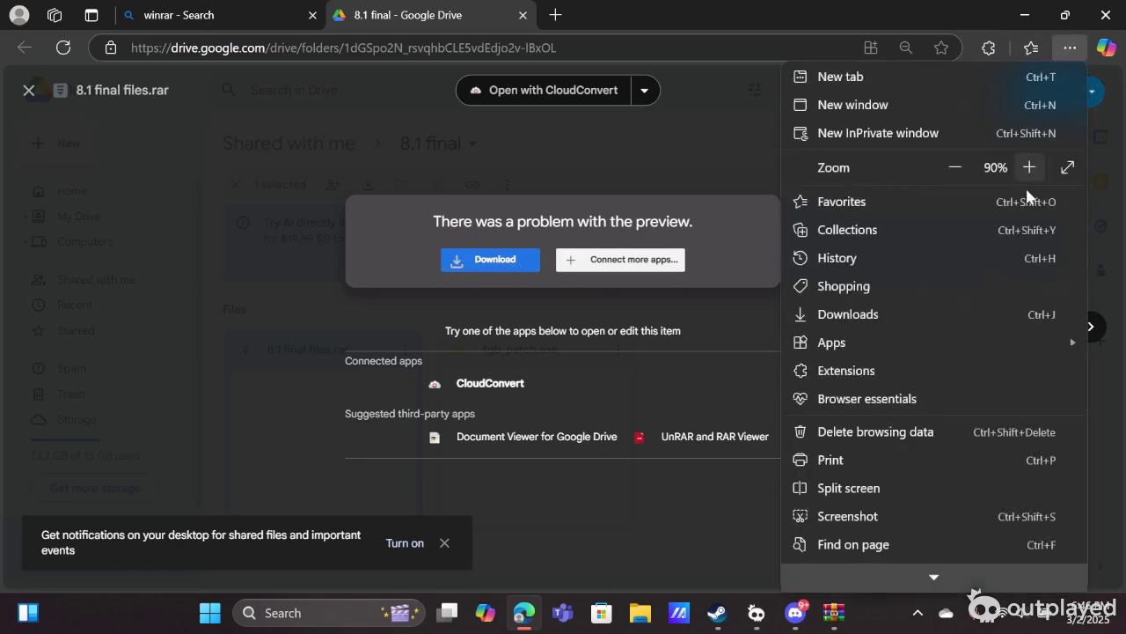
pyautogui.click(875, 317)
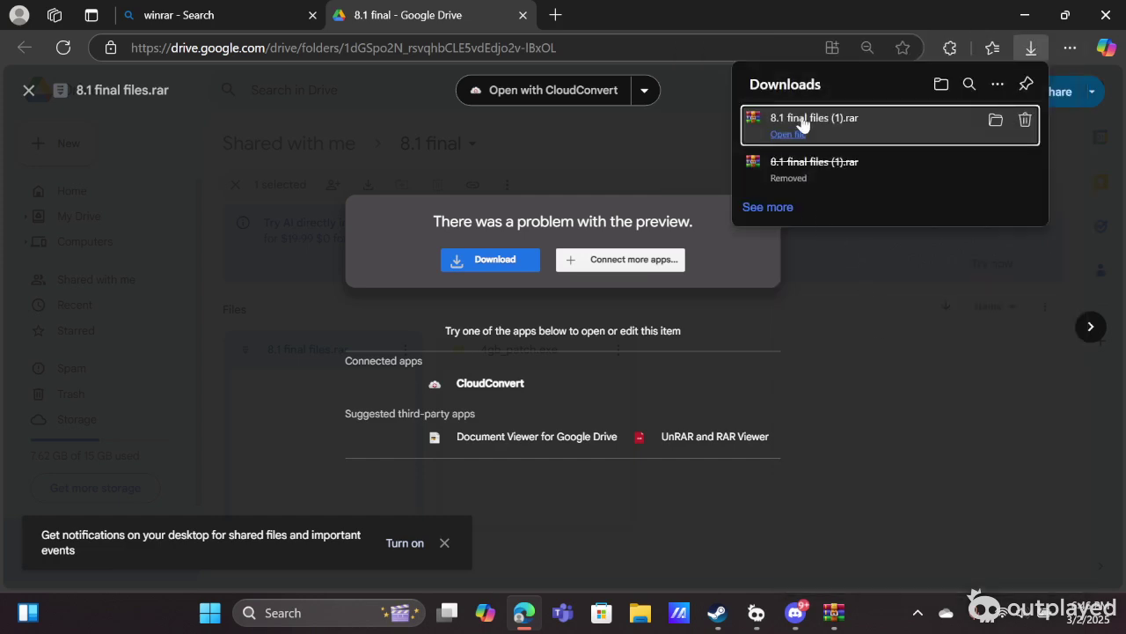
pyautogui.click(801, 123)
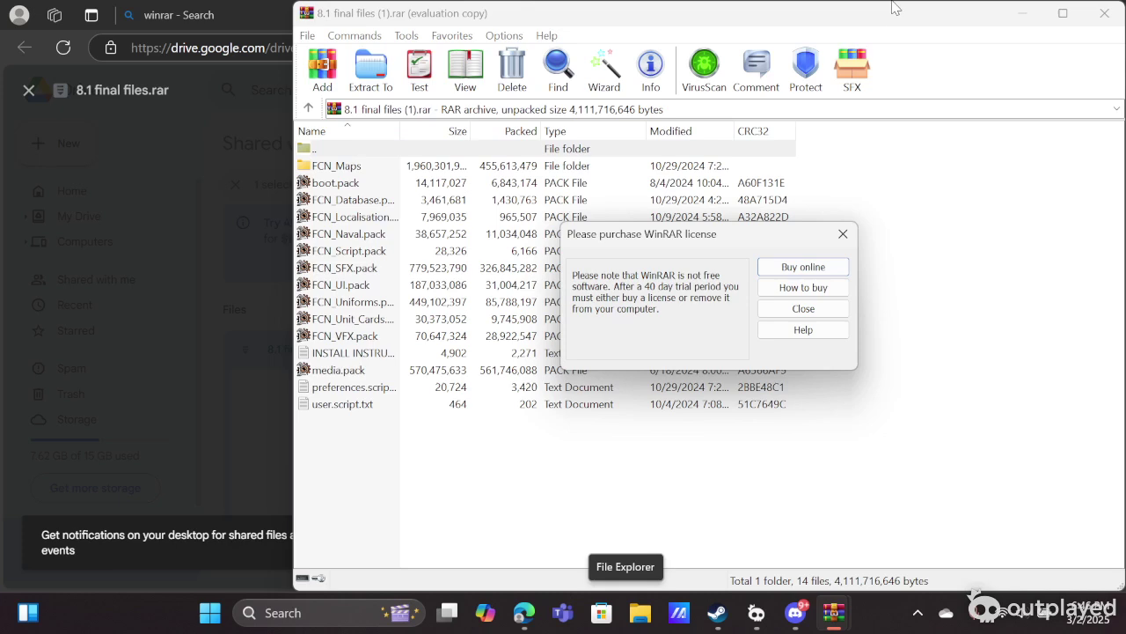
pyautogui.click(843, 233)
pyautogui.click(1063, 13)
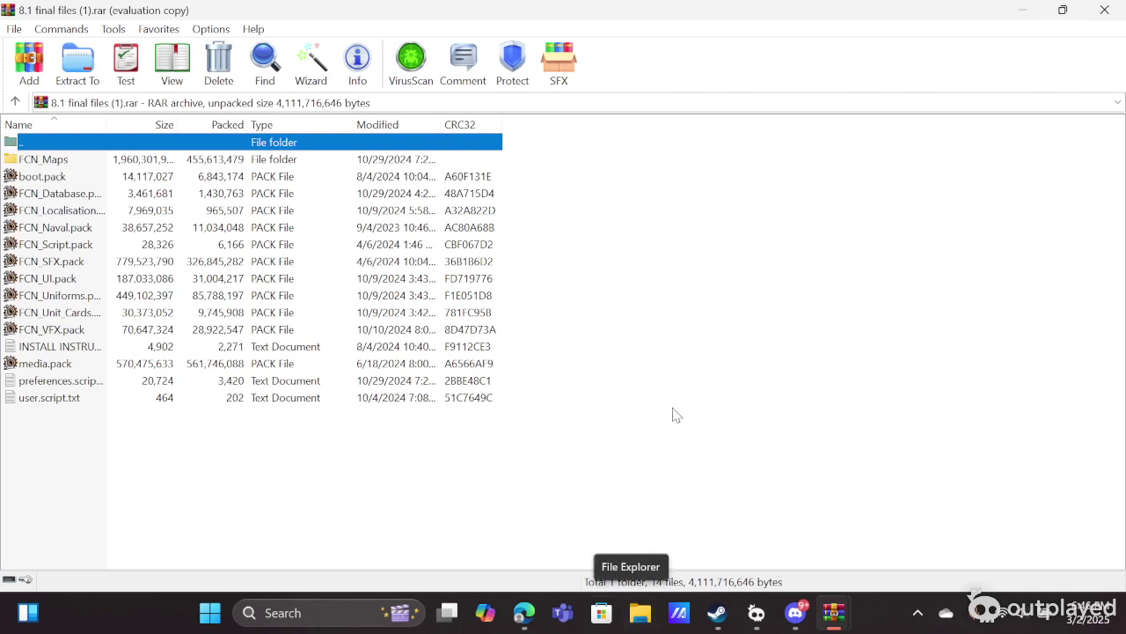
# - Open a maximized File Explorer window and show the contents of the OS (C:) drive
pyautogui.click(639, 613)
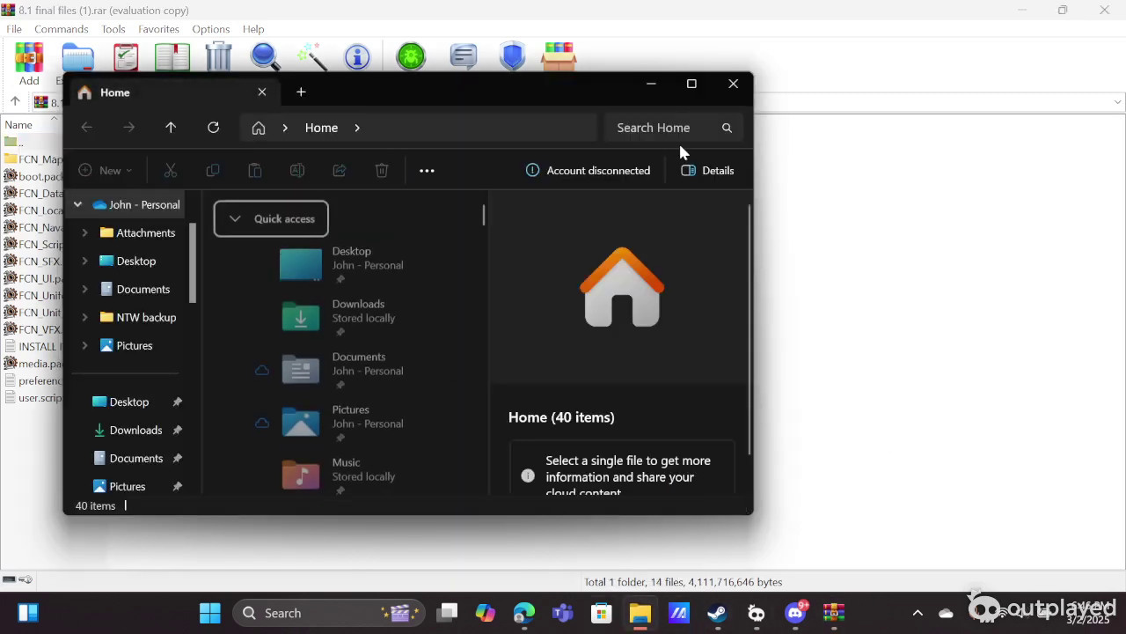
pyautogui.click(695, 84)
pyautogui.scroll(-5, 55, 326)
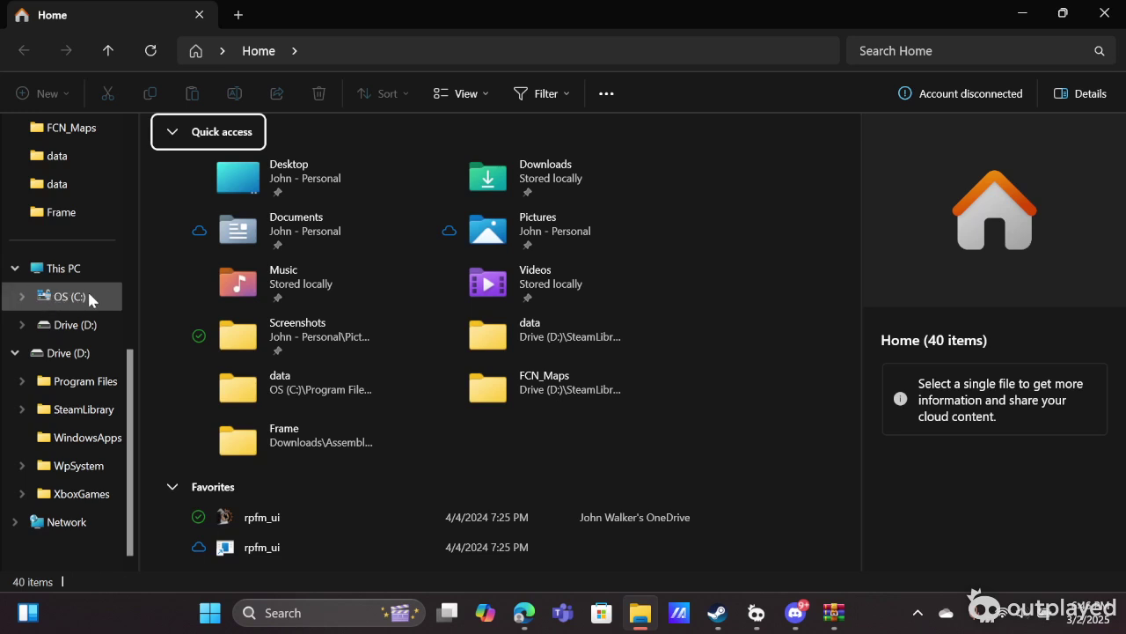
pyautogui.click(16, 299)
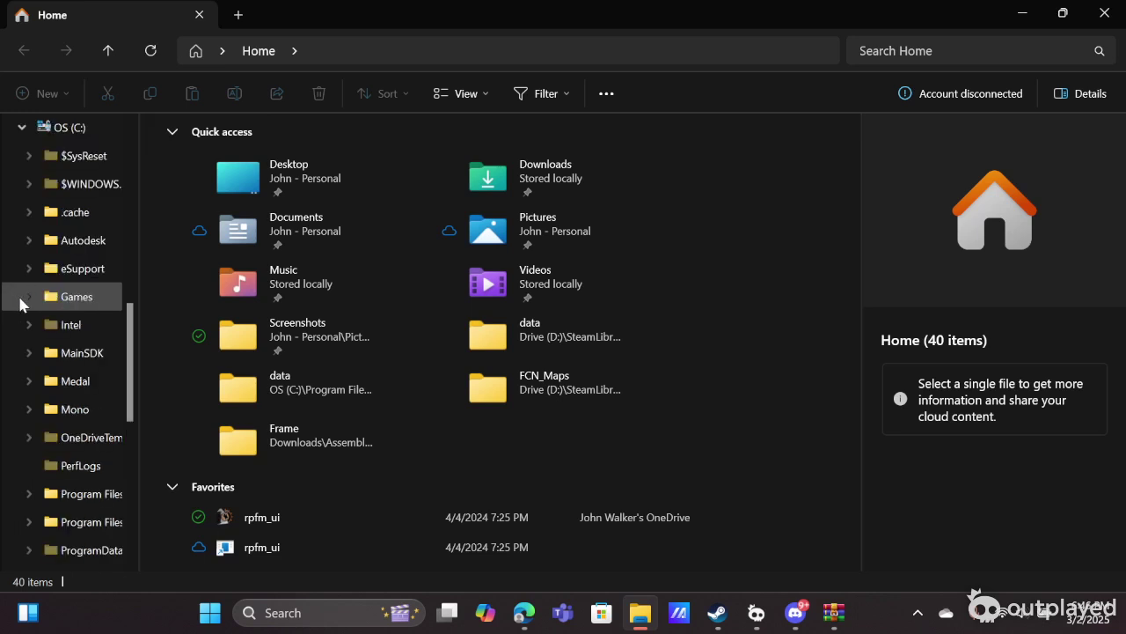
pyautogui.scroll(3, 48, 311)
pyautogui.click(92, 384)
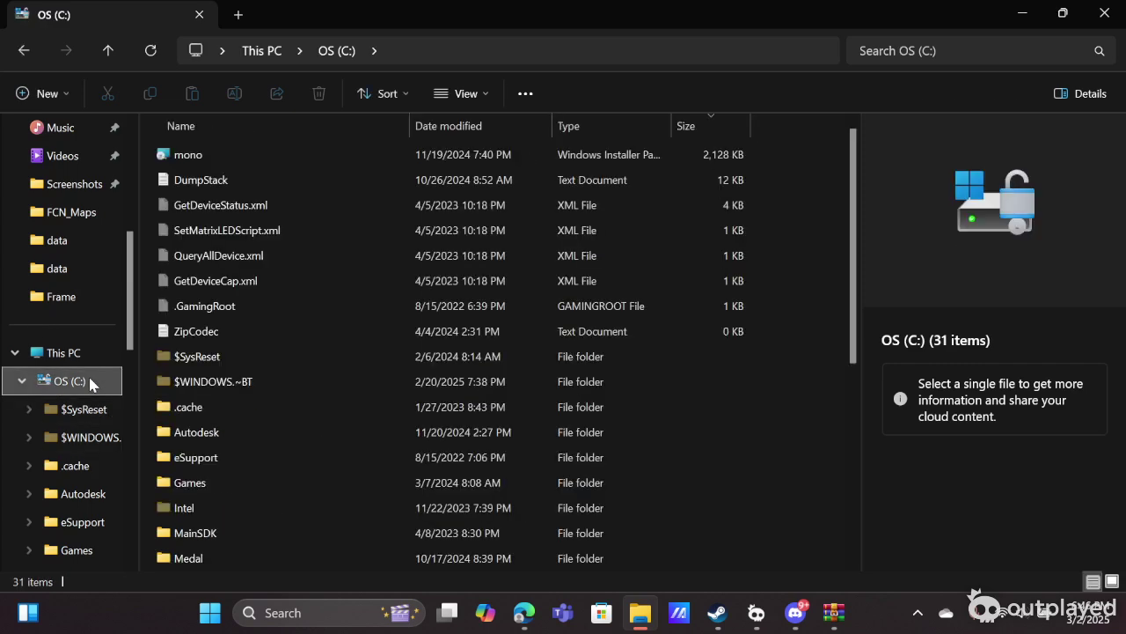
# - Go to the Napoleon Total War data folder inside Program Files (x86)\Steam\steamapps\common on the C: drive
pyautogui.scroll(-3, 330, 410)
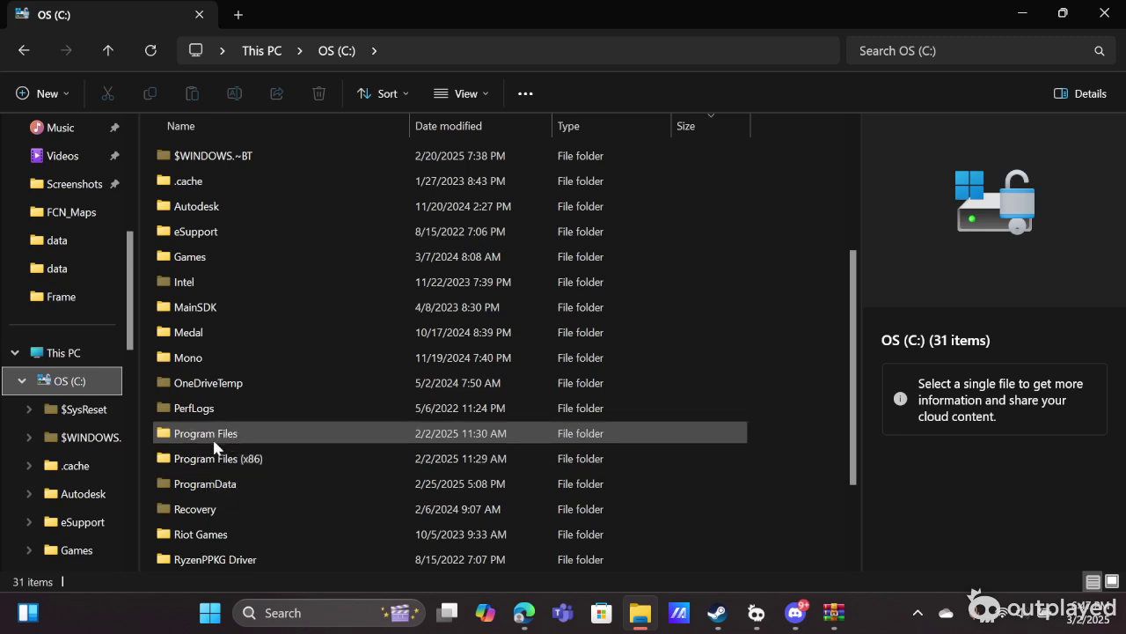
pyautogui.doubleClick(280, 464)
pyautogui.scroll(-2, 325, 405)
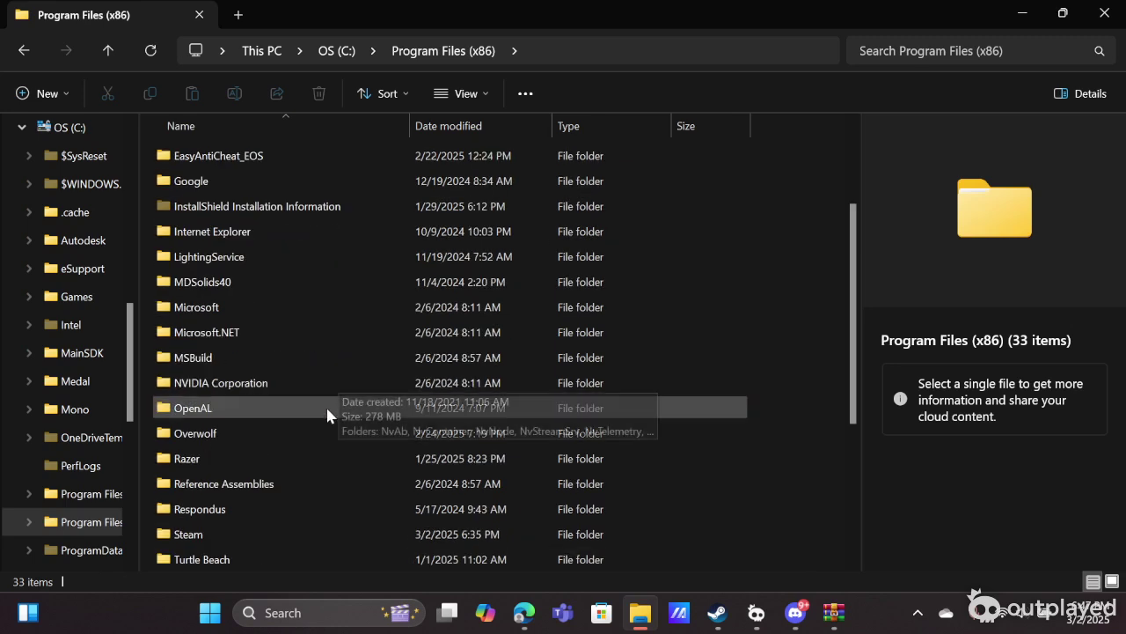
pyautogui.doubleClick(247, 534)
pyautogui.scroll(-1, 233, 294)
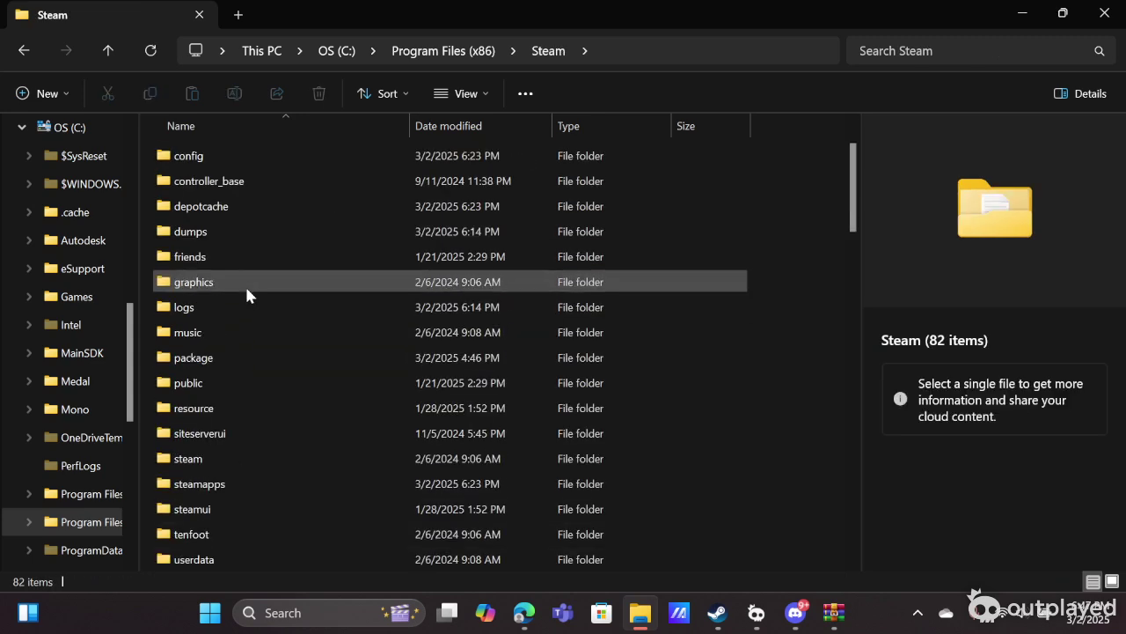
pyautogui.doubleClick(257, 484)
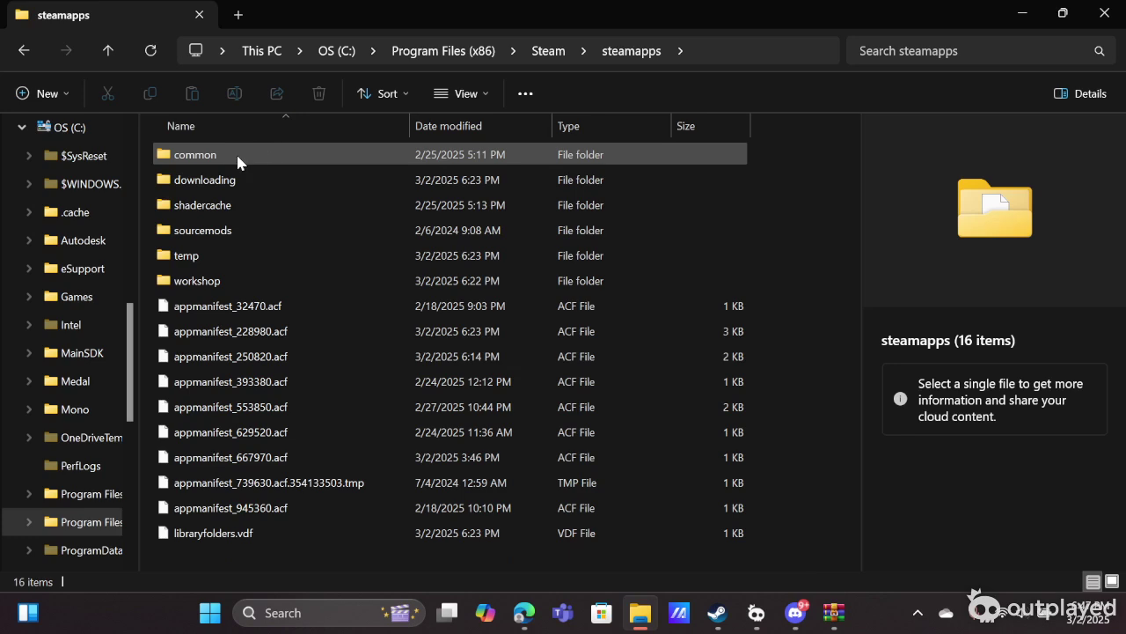
pyautogui.doubleClick(244, 163)
pyautogui.scroll(-1, 271, 231)
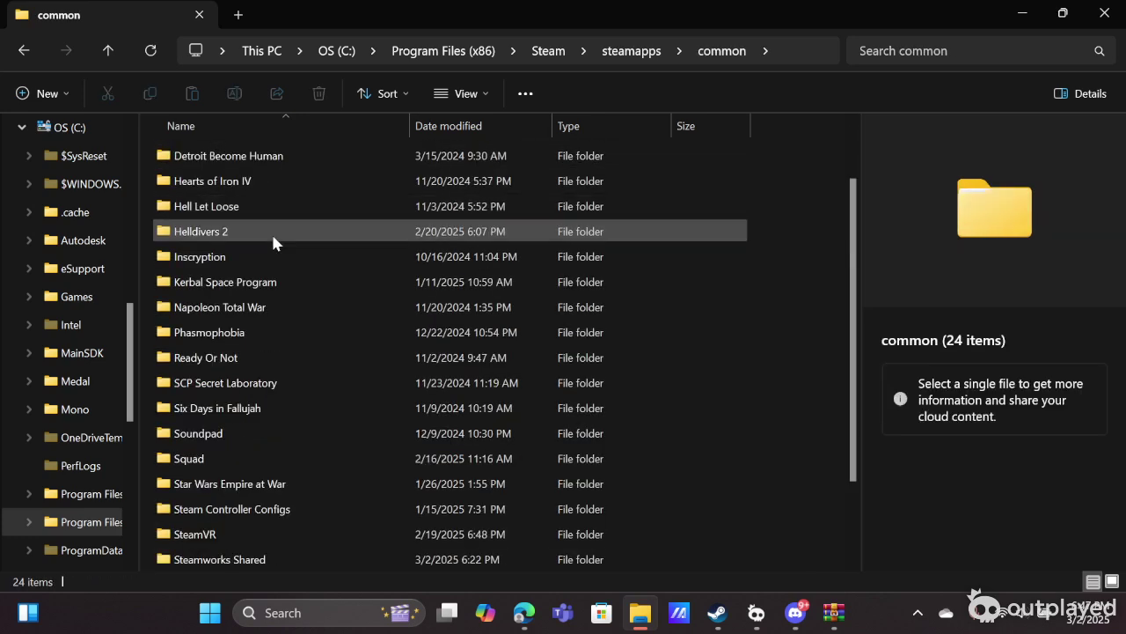
pyautogui.doubleClick(250, 309)
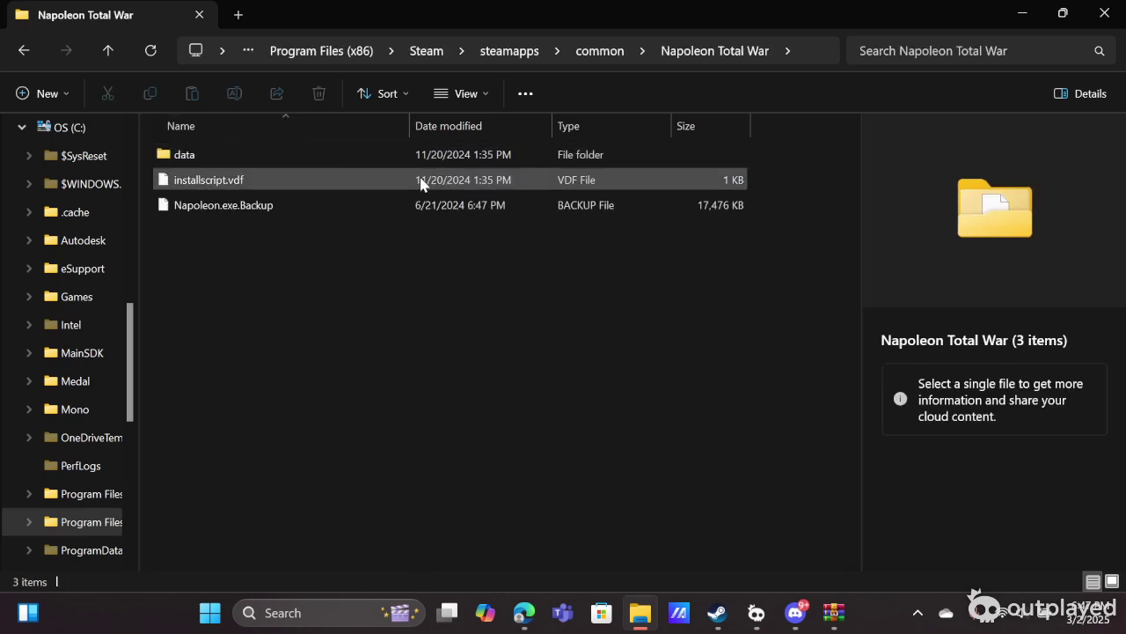
pyautogui.doubleClick(368, 157)
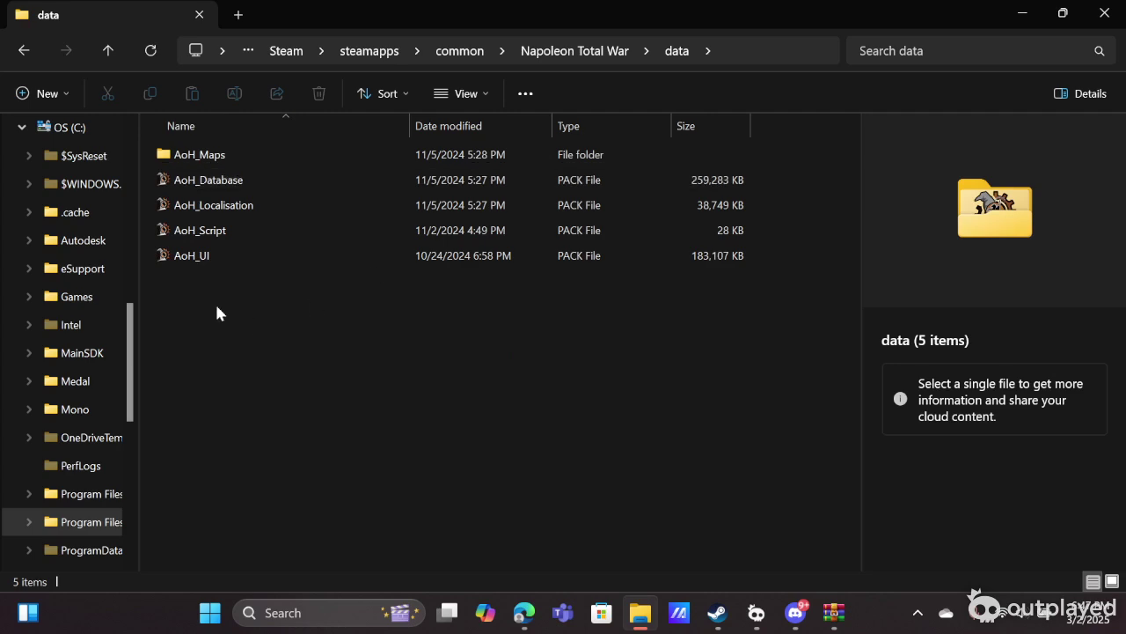
# - Go to the Napoleon Total War data folder inside SteamLibrary\steamapps\common on the D: drive and look through its files
pyautogui.scroll(-5, 70, 329)
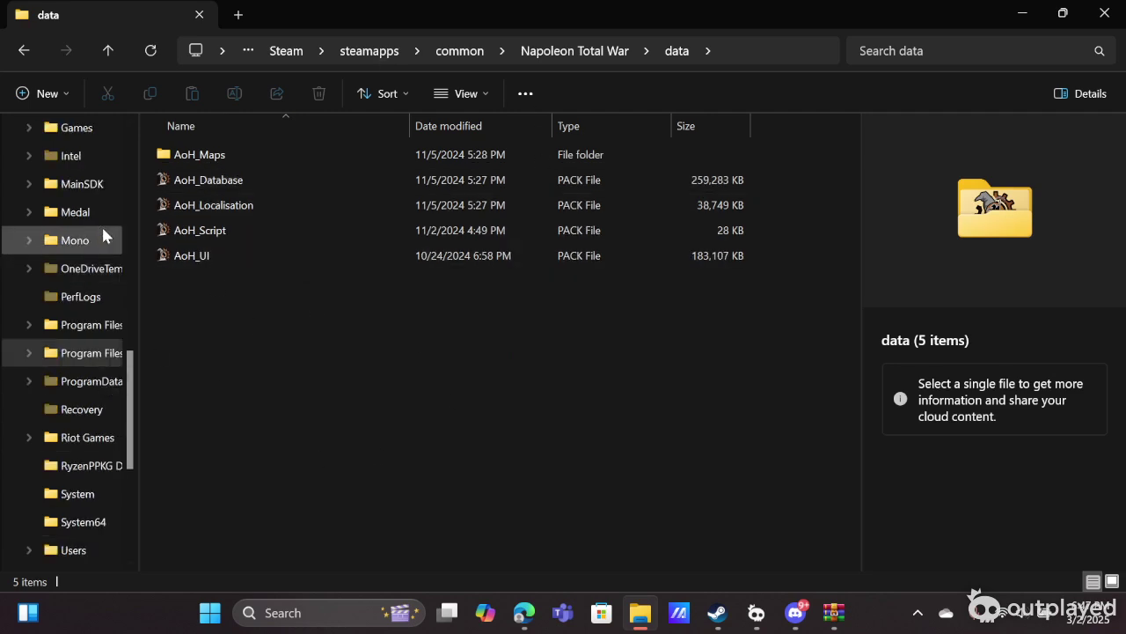
pyautogui.scroll(-1, 26, 313)
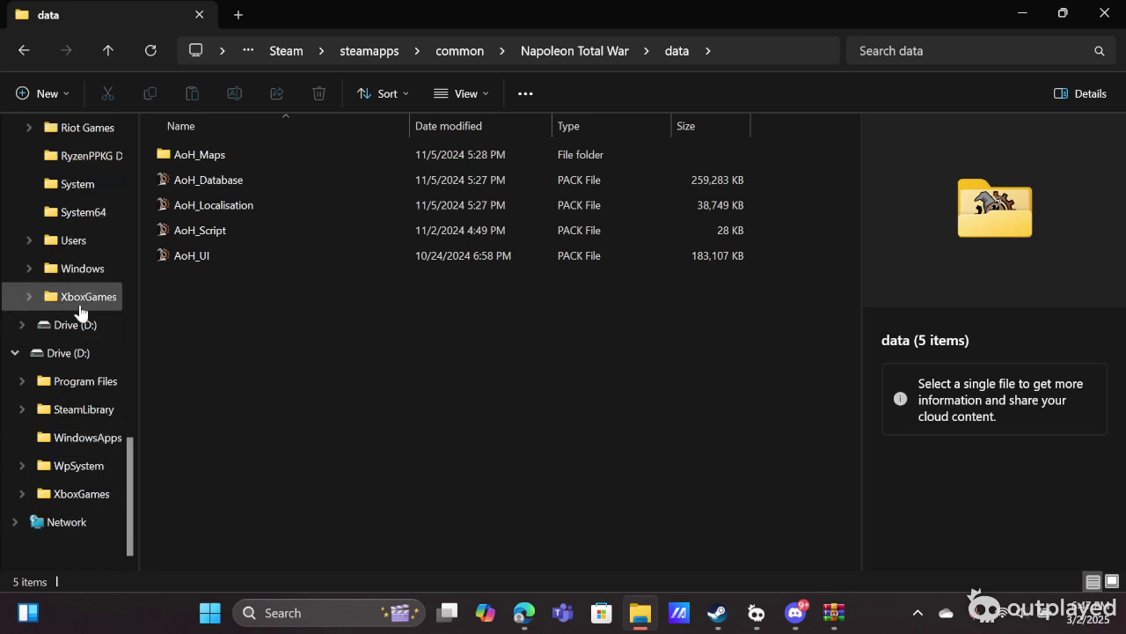
pyautogui.click(53, 420)
pyautogui.doubleClick(252, 156)
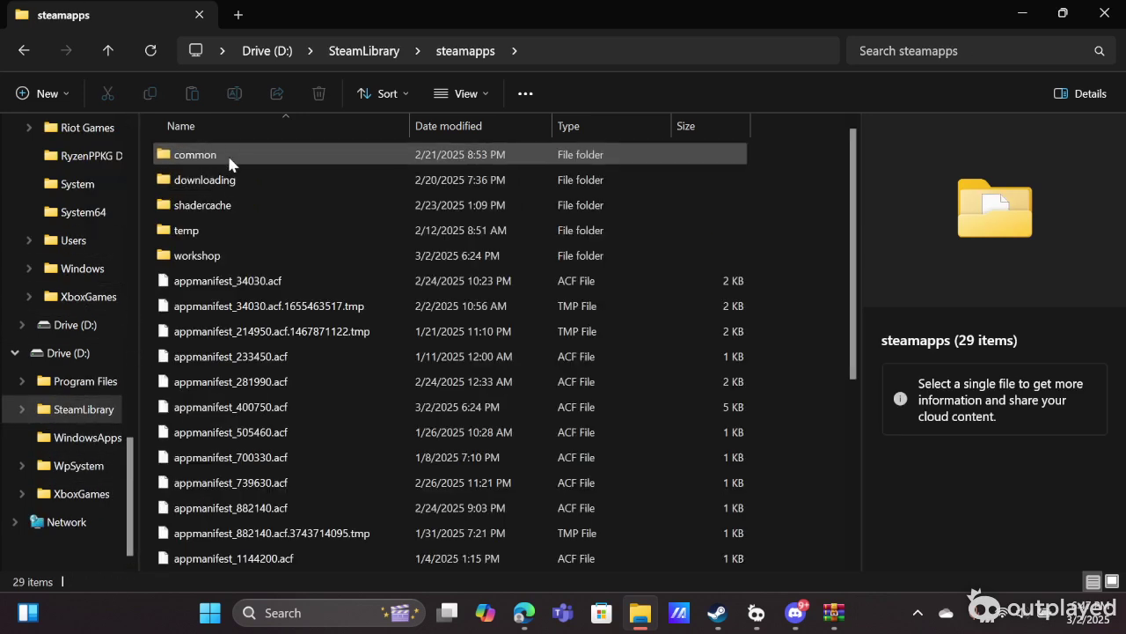
pyautogui.doubleClick(227, 153)
pyautogui.doubleClick(224, 330)
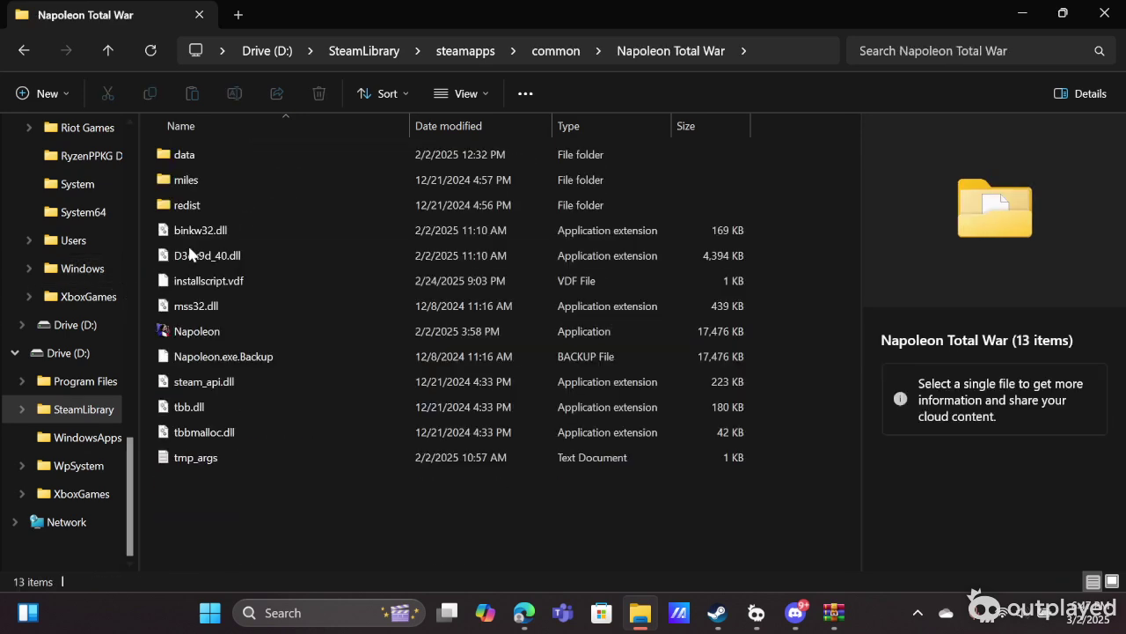
pyautogui.doubleClick(212, 154)
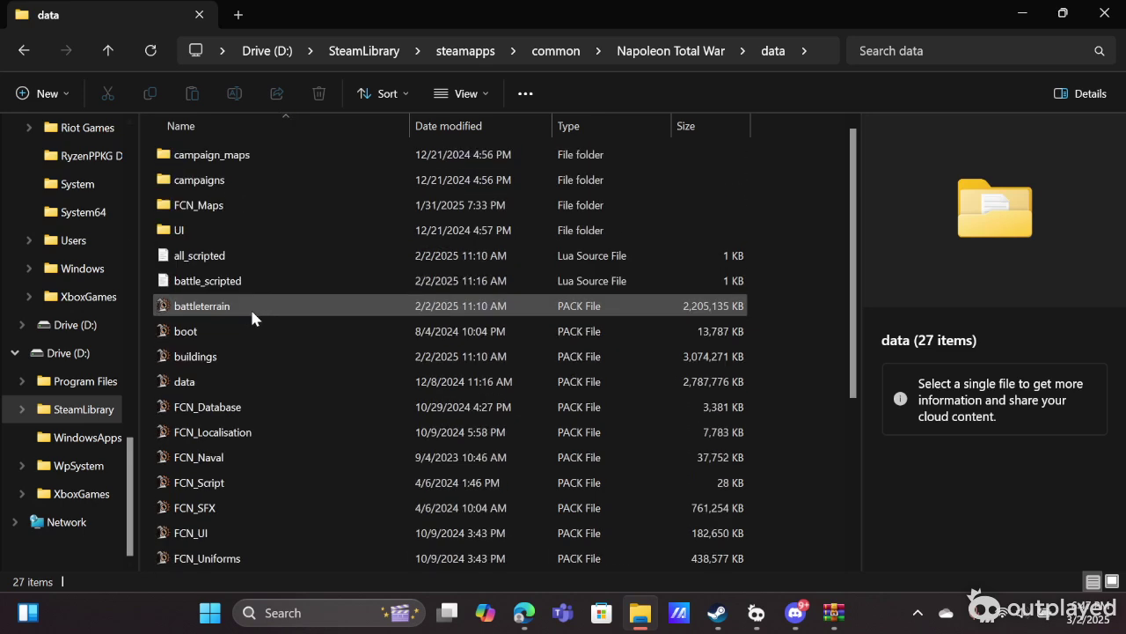
pyautogui.scroll(4, 67, 263)
pyautogui.scroll(-1, 256, 273)
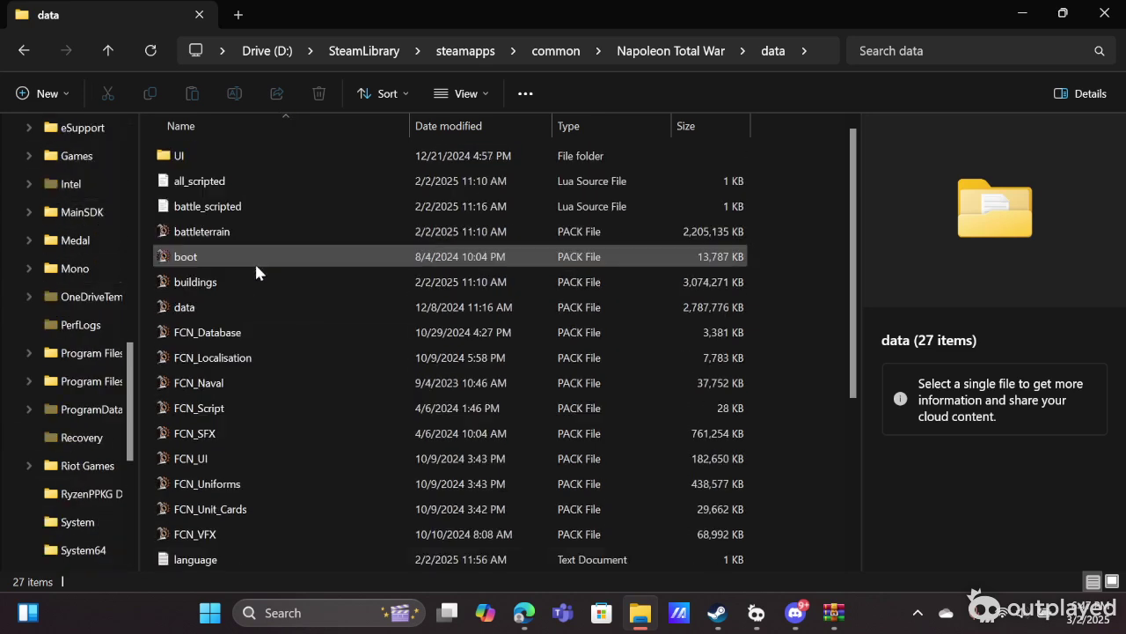
pyautogui.scroll(-3, 254, 261)
# - Select the FCN_Maps folder, all files from boot.pack through FCN_VFX.pack, and media.pack in the 8.1 final files (1).rar archive in WinRAR
pyautogui.moveTo(832, 616)
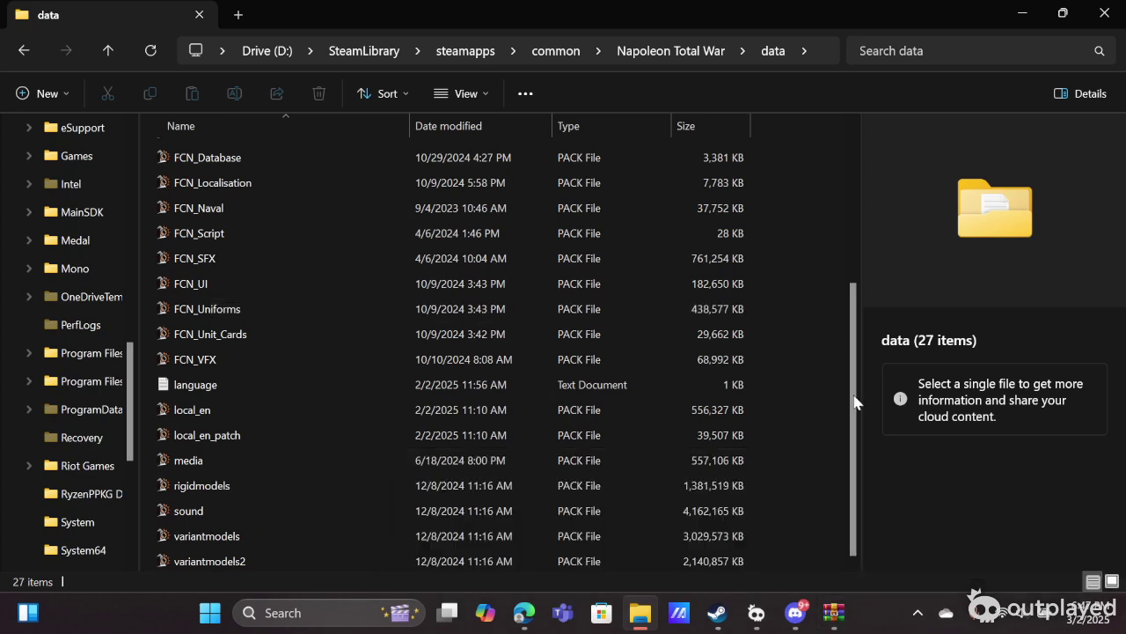
pyautogui.click(734, 519)
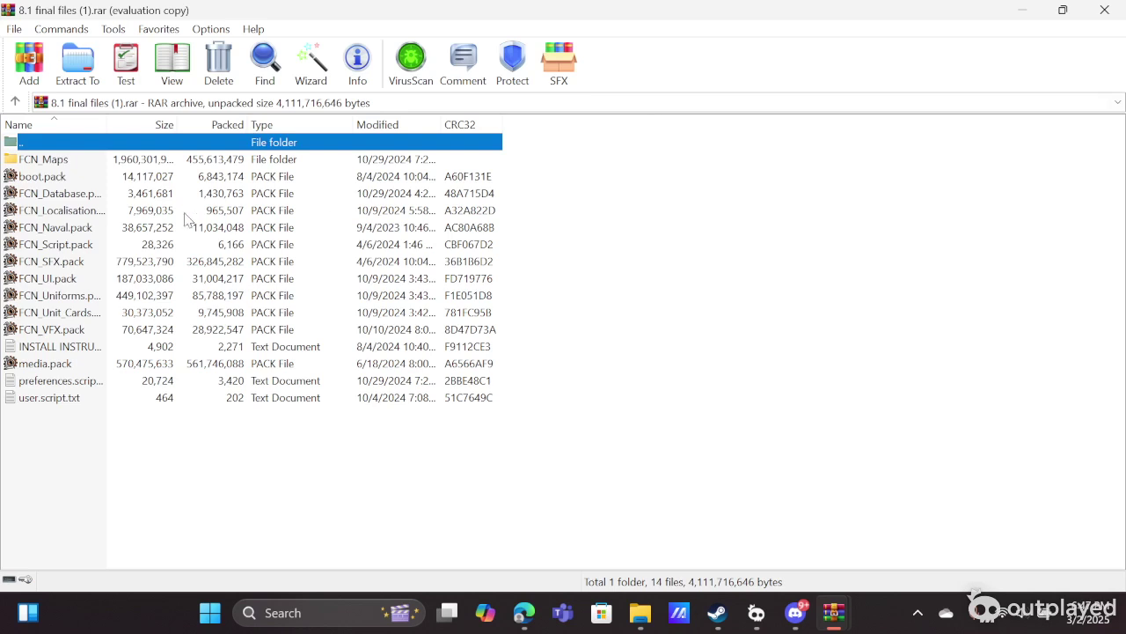
pyautogui.click(117, 165)
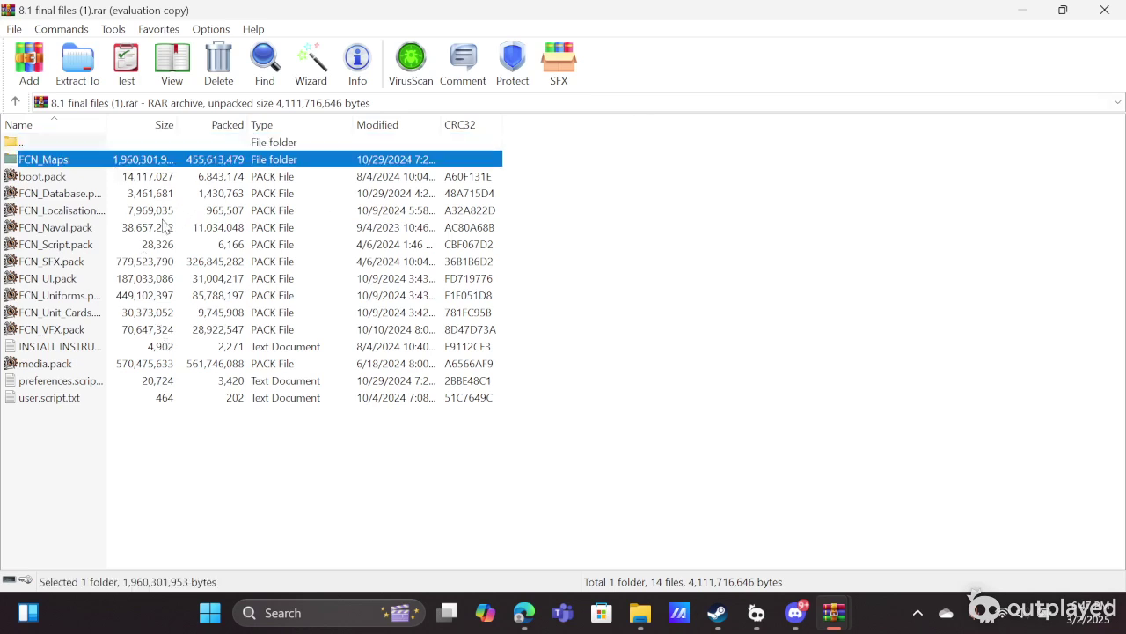
pyautogui.keyDown('shift'); pyautogui.click(53, 330); pyautogui.keyUp('shift')
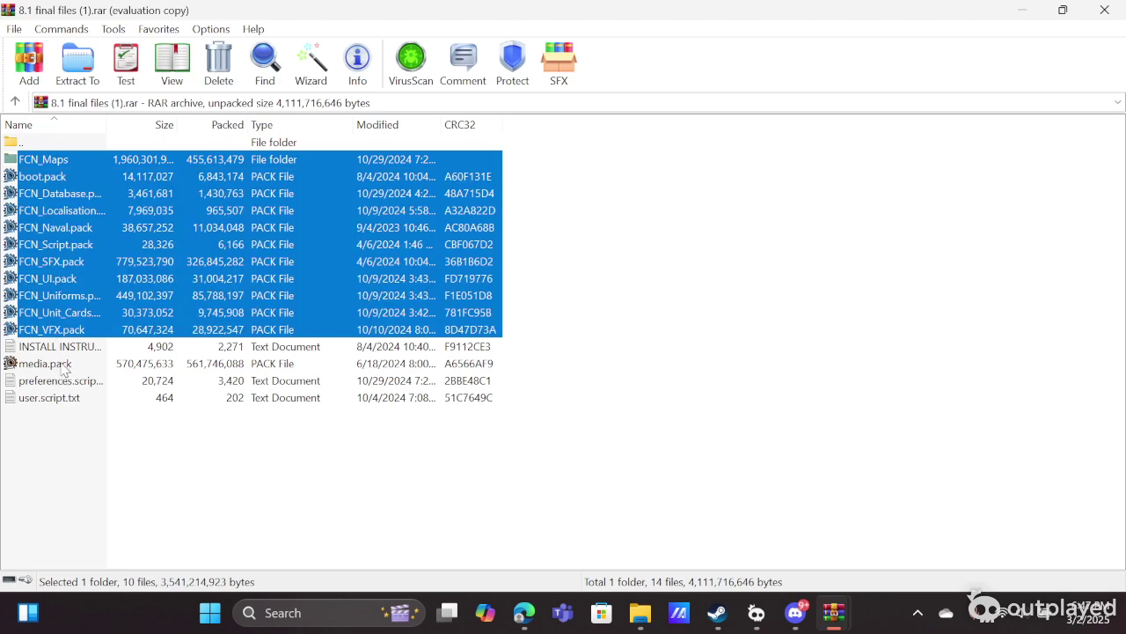
pyautogui.keyDown('ctrl'); pyautogui.click(67, 364); pyautogui.keyUp('ctrl')
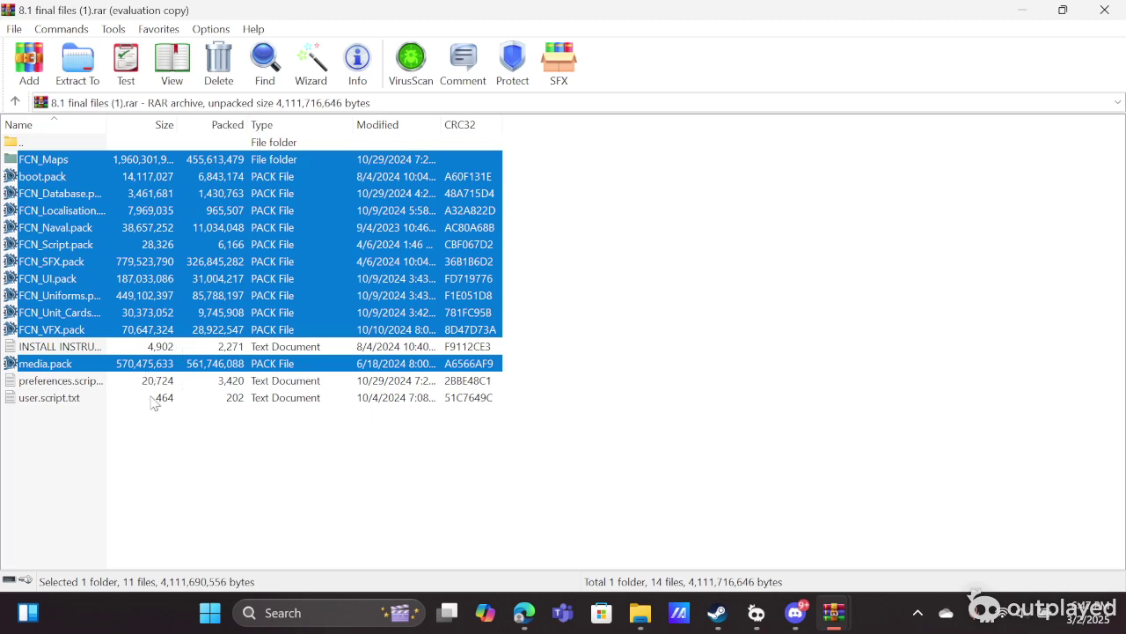
# - Bring up the data folder in File Explorer and place the restored WinRAR window partly over it, keeping both file lists in view
pyautogui.moveTo(640, 613)
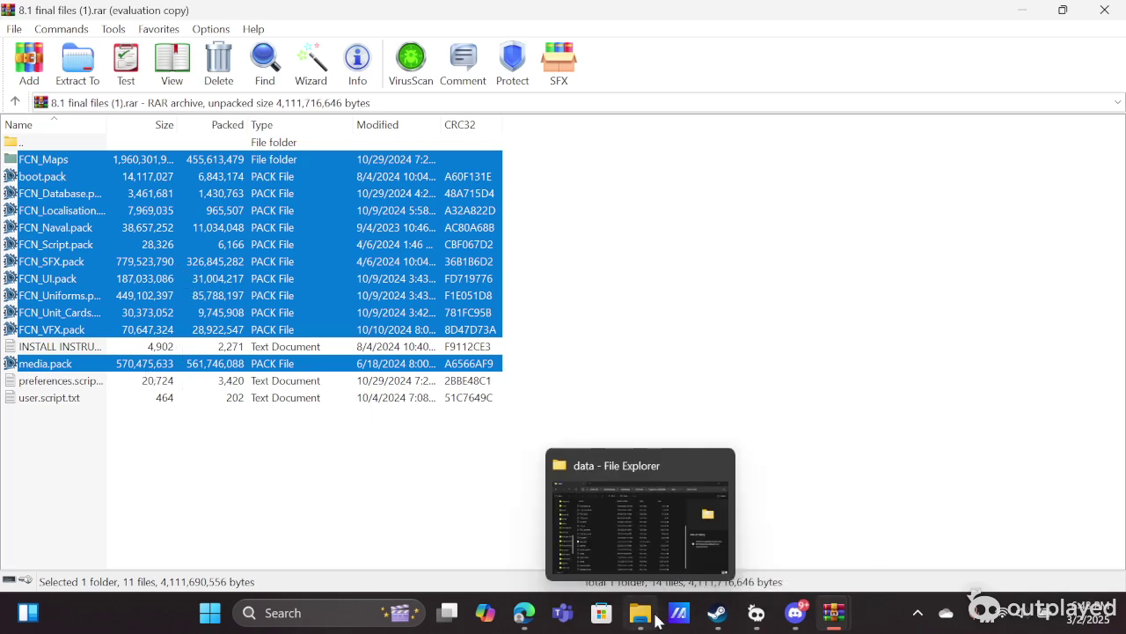
pyautogui.click(649, 547)
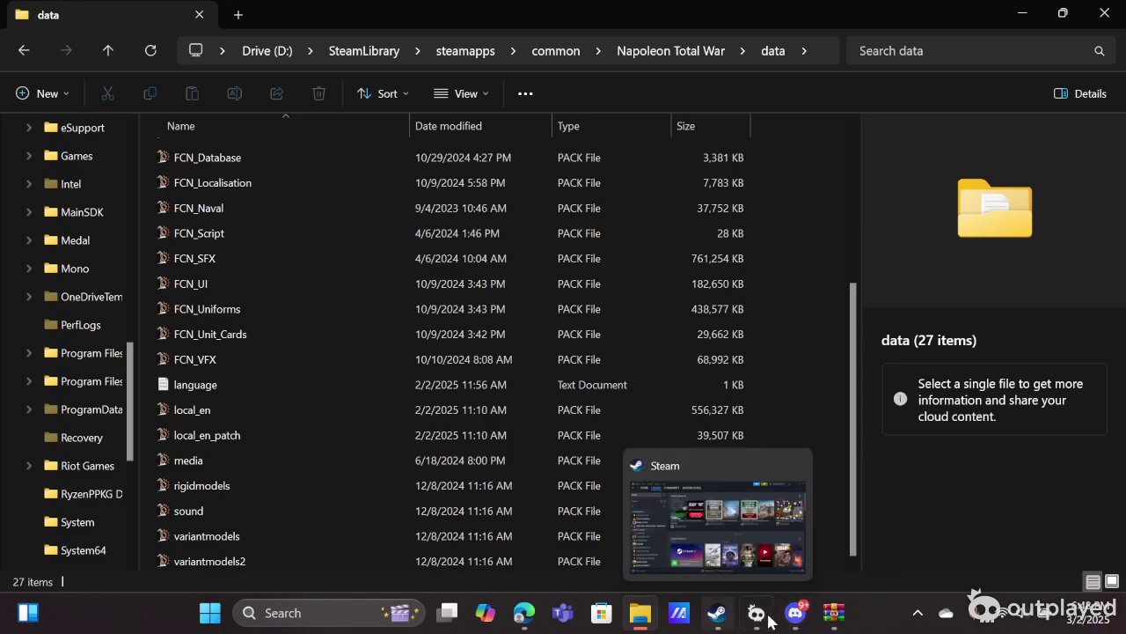
pyautogui.moveTo(834, 612)
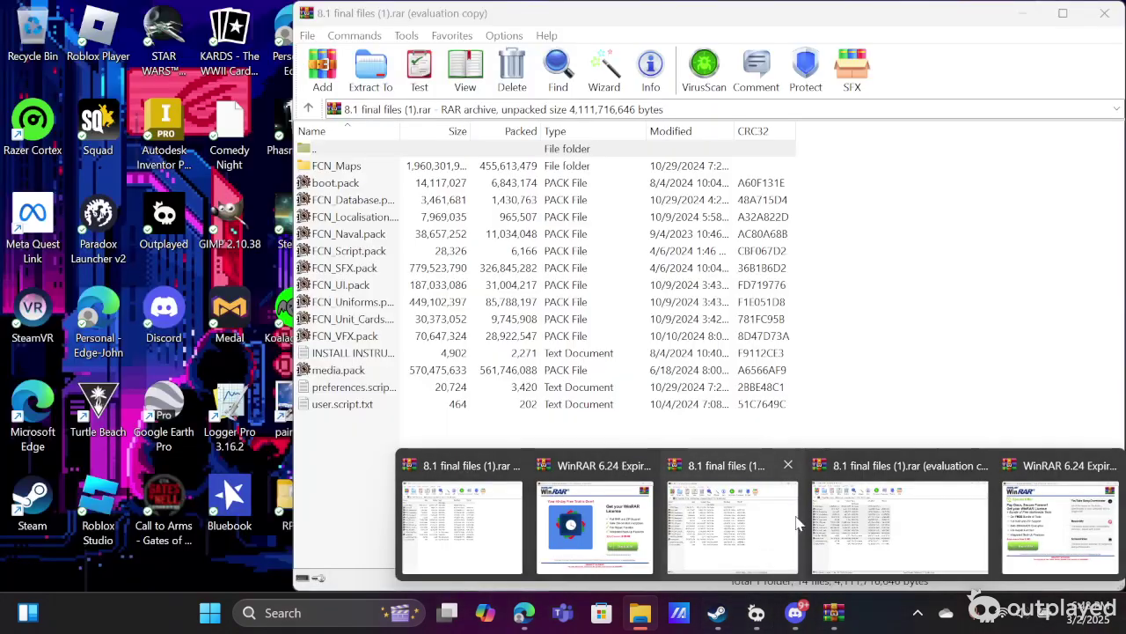
pyautogui.click(764, 537)
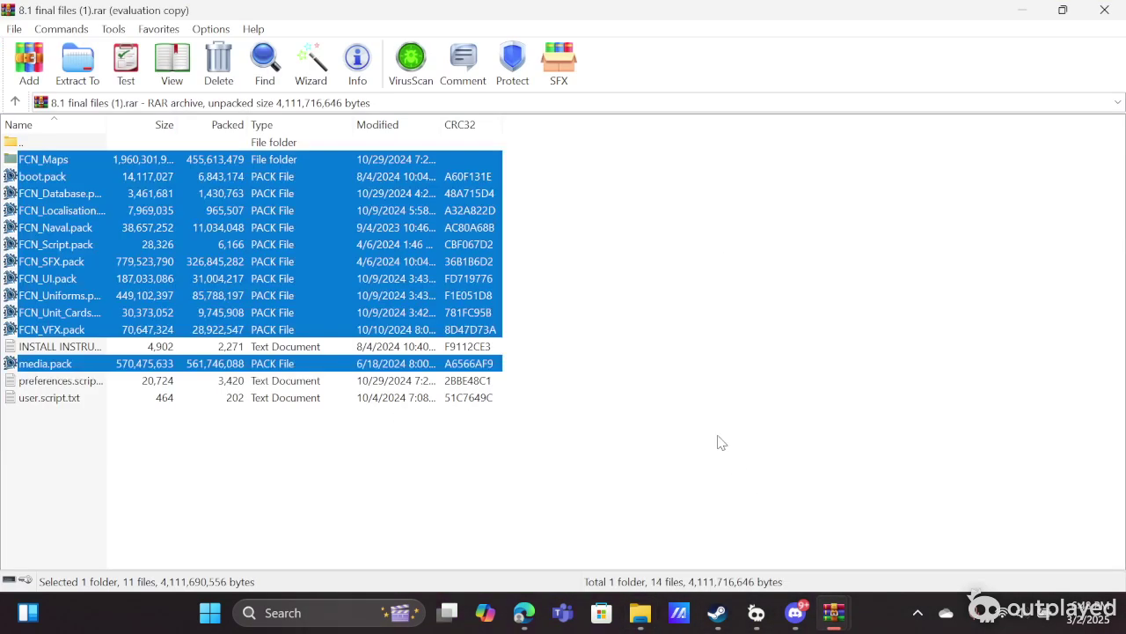
pyautogui.moveTo(381, 8); pyautogui.dragTo(981, 63)
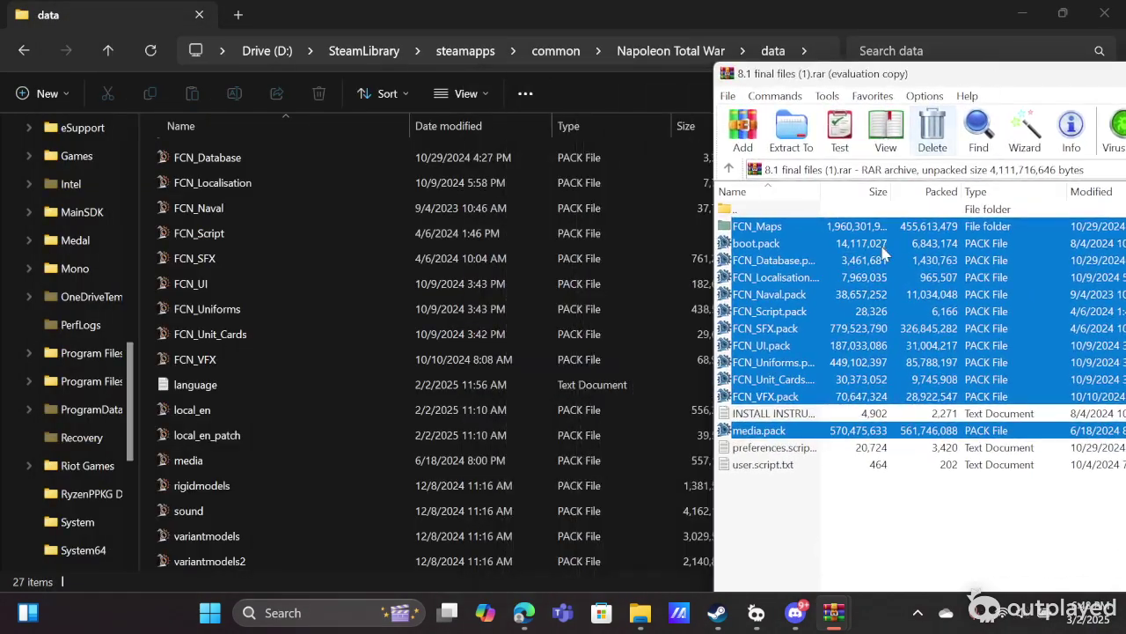
# - Try extracting the selected mod files from the archive into the data folder, and cancel the replacement of existing files
pyautogui.moveTo(889, 275); pyautogui.dragTo(828, 250)
pyautogui.moveTo(601, 90); pyautogui.dragTo(600, 115)
pyautogui.moveTo(995, 88); pyautogui.dragTo(732, 86)
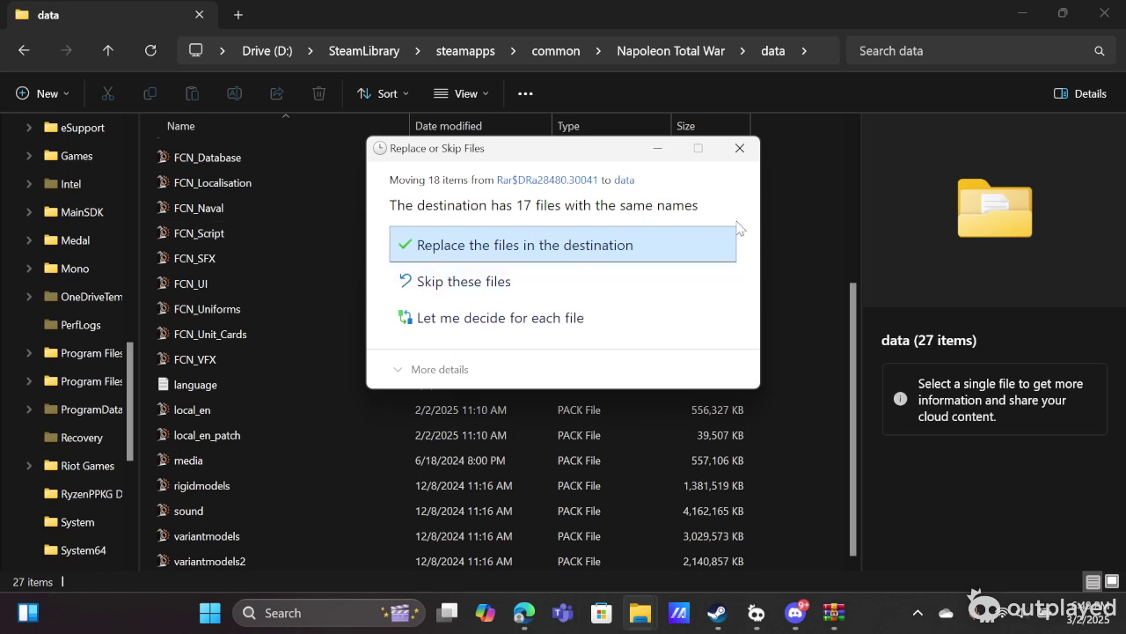
pyautogui.click(739, 148)
# - Close the File Explorer window of the data folder and reposition the WinRAR window over the browser
pyautogui.moveTo(519, 621)
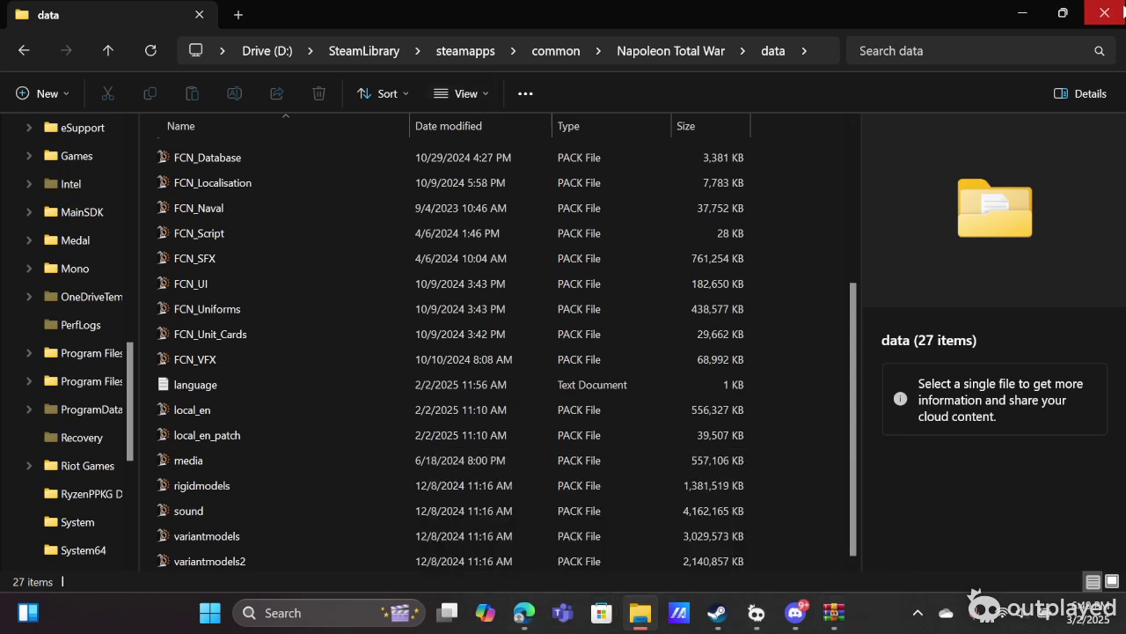
pyautogui.click(1120, 13)
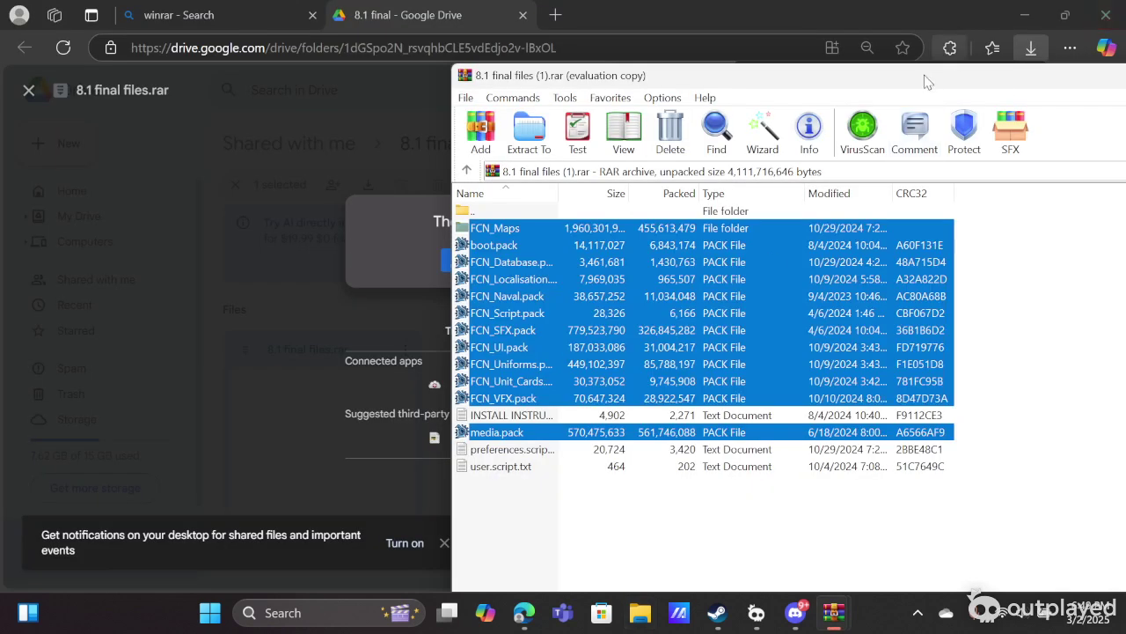
pyautogui.moveTo(824, 78); pyautogui.dragTo(834, 68)
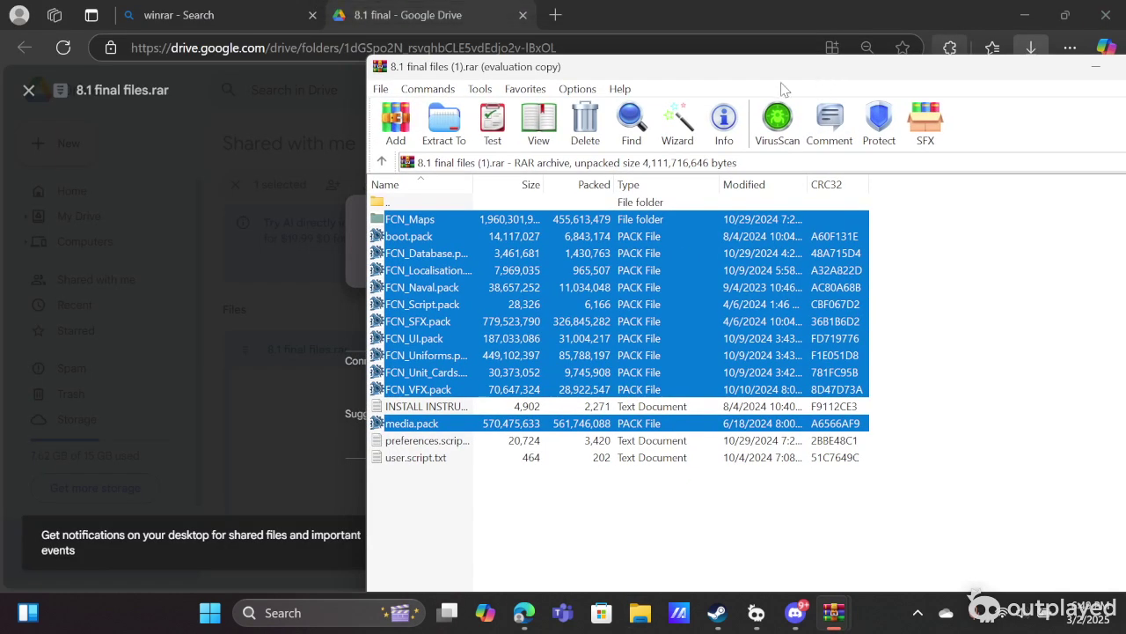
# - Search Windows for %appdata% and open the matching Roaming file folder
pyautogui.click(323, 614)
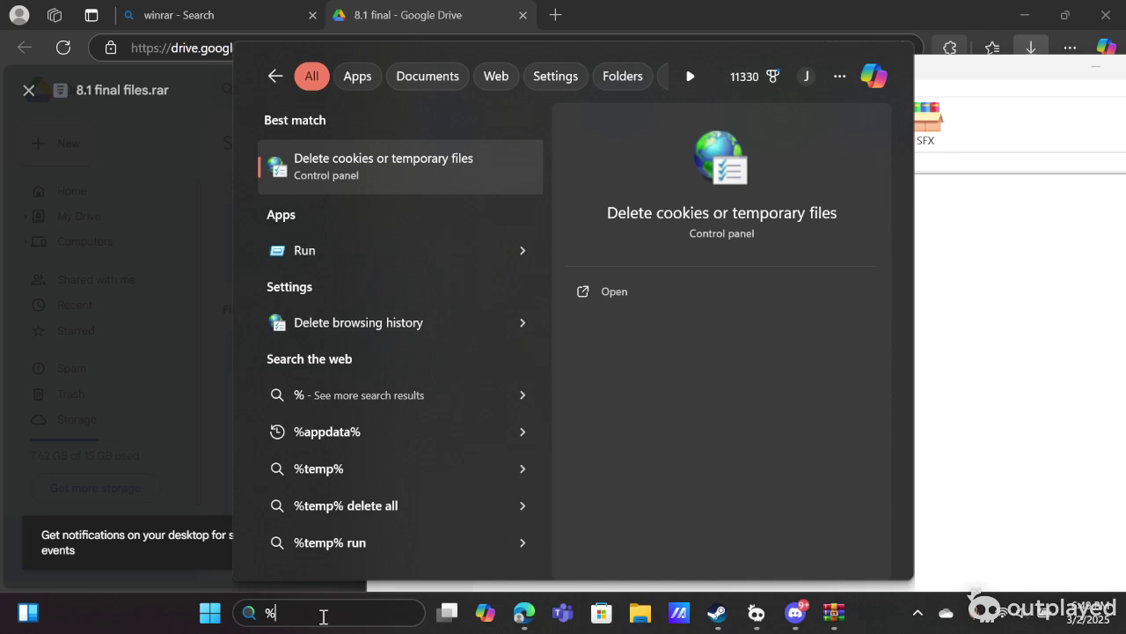
pyautogui.write('appdata%')
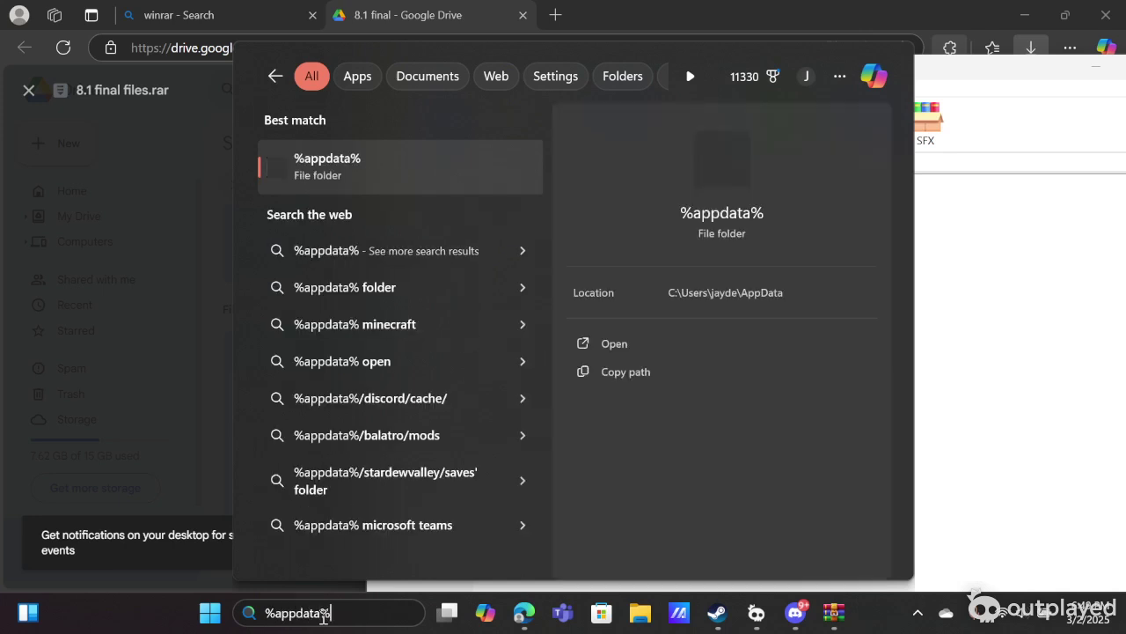
pyautogui.press('Left')
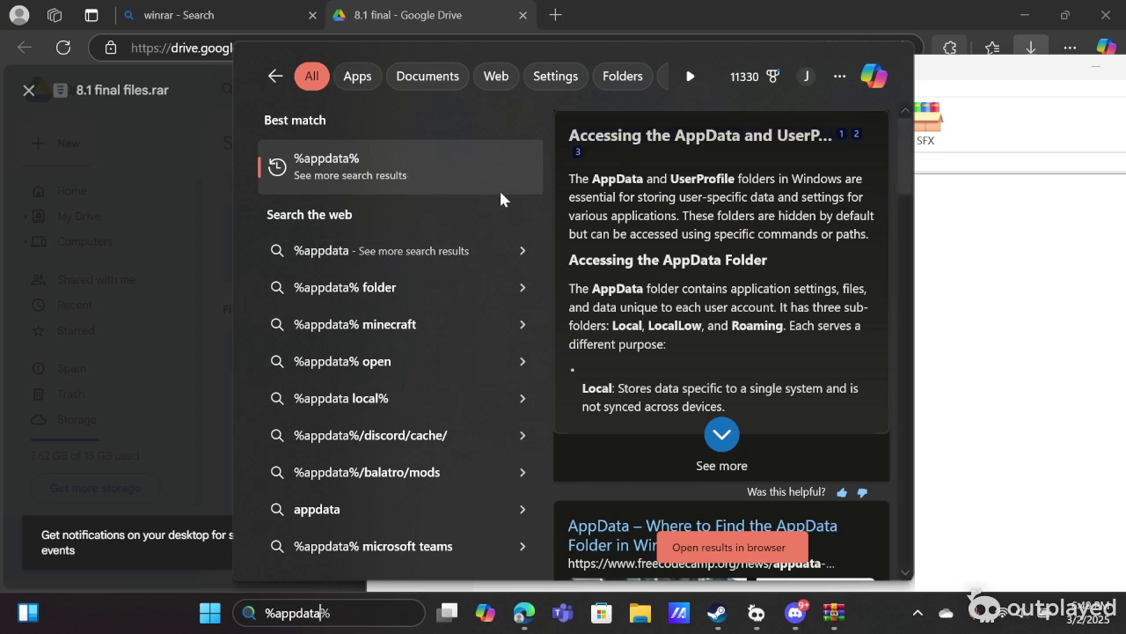
pyautogui.write('%')
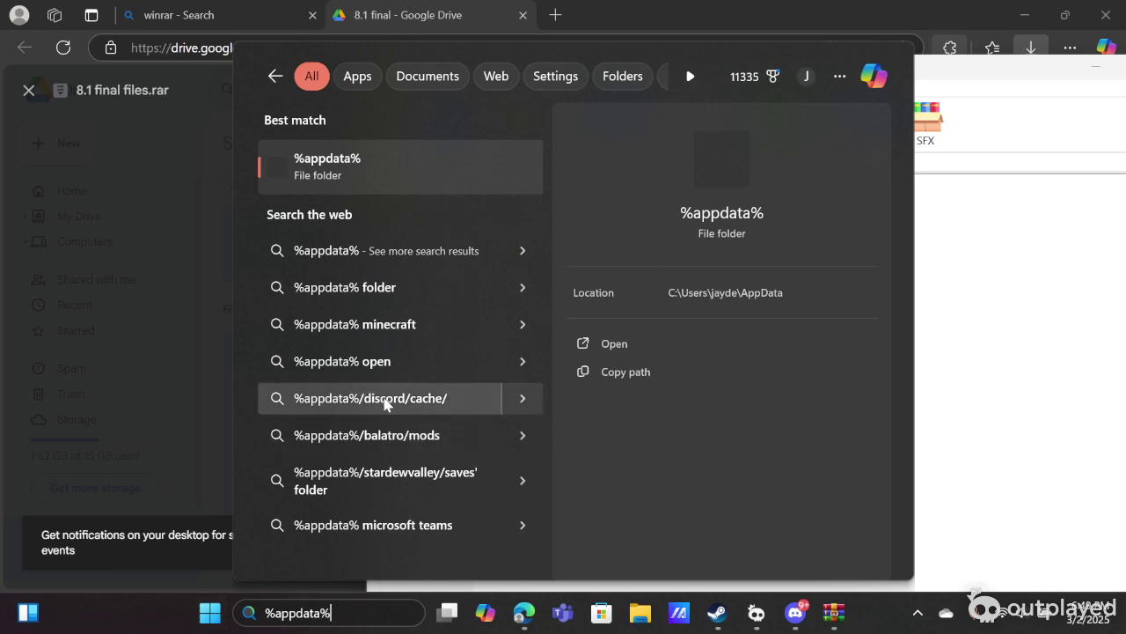
pyautogui.click(296, 158)
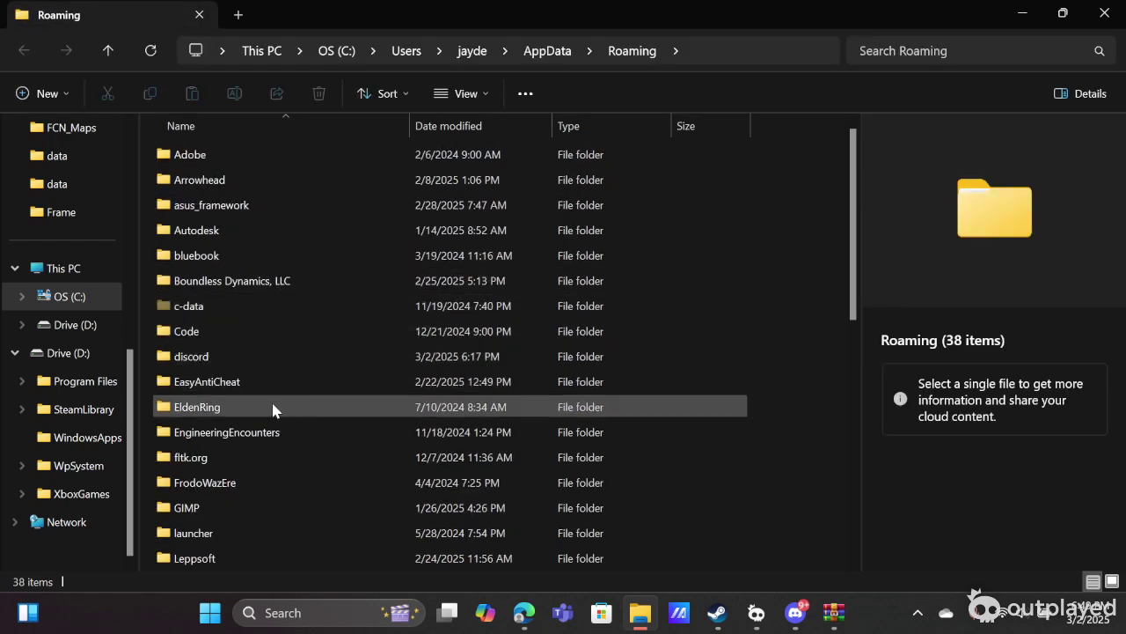
# - Go to the scripts folder inside The Creative Assembly\Napoleon in the Roaming folder
pyautogui.scroll(-3, 274, 429)
pyautogui.scroll(-2, 271, 441)
pyautogui.scroll(5, 272, 441)
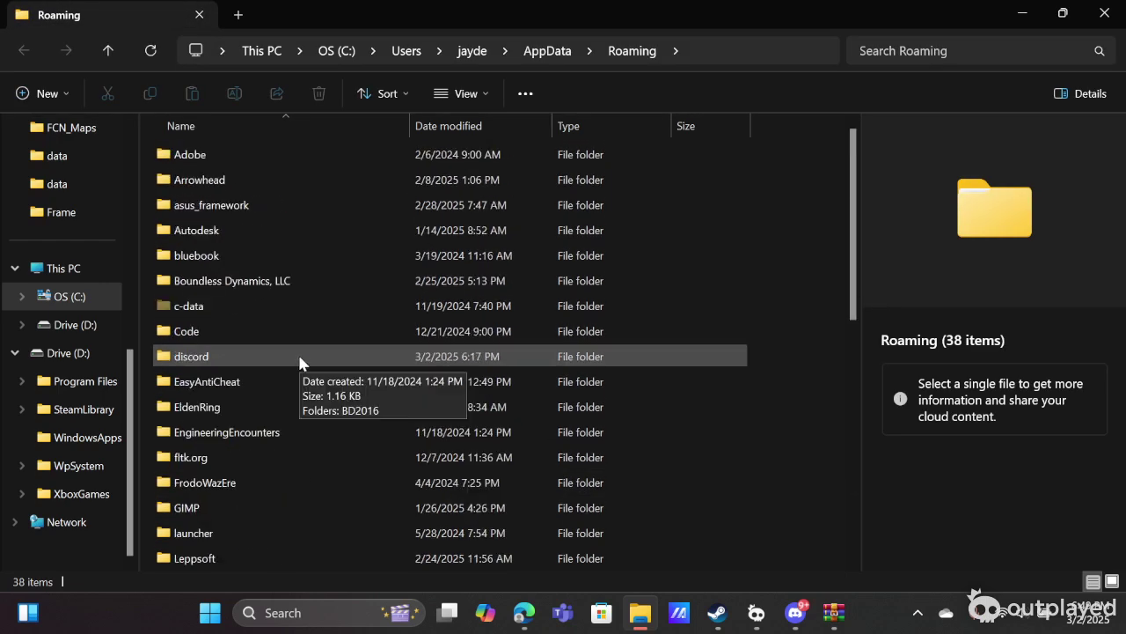
pyautogui.scroll(-2, 268, 475)
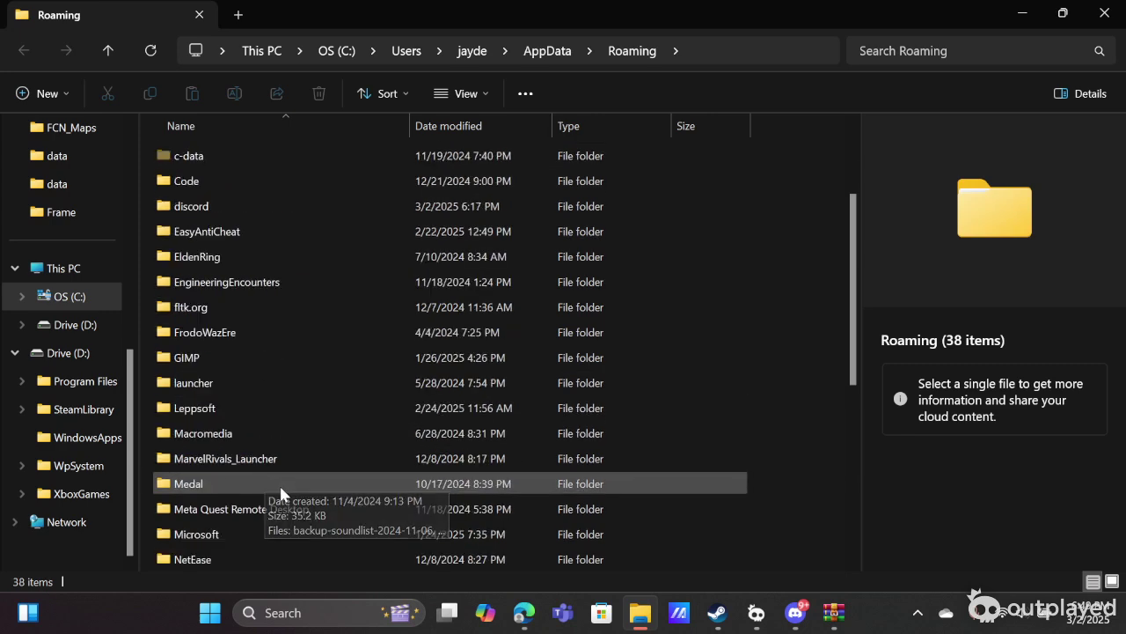
pyautogui.scroll(-3, 287, 450)
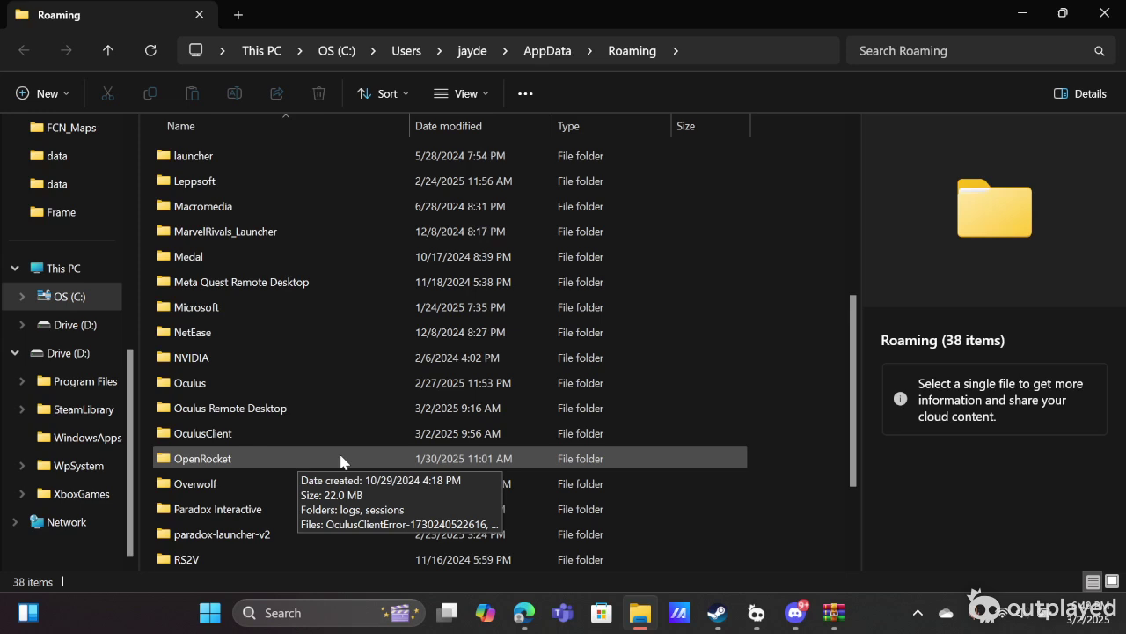
pyautogui.scroll(-2, 341, 459)
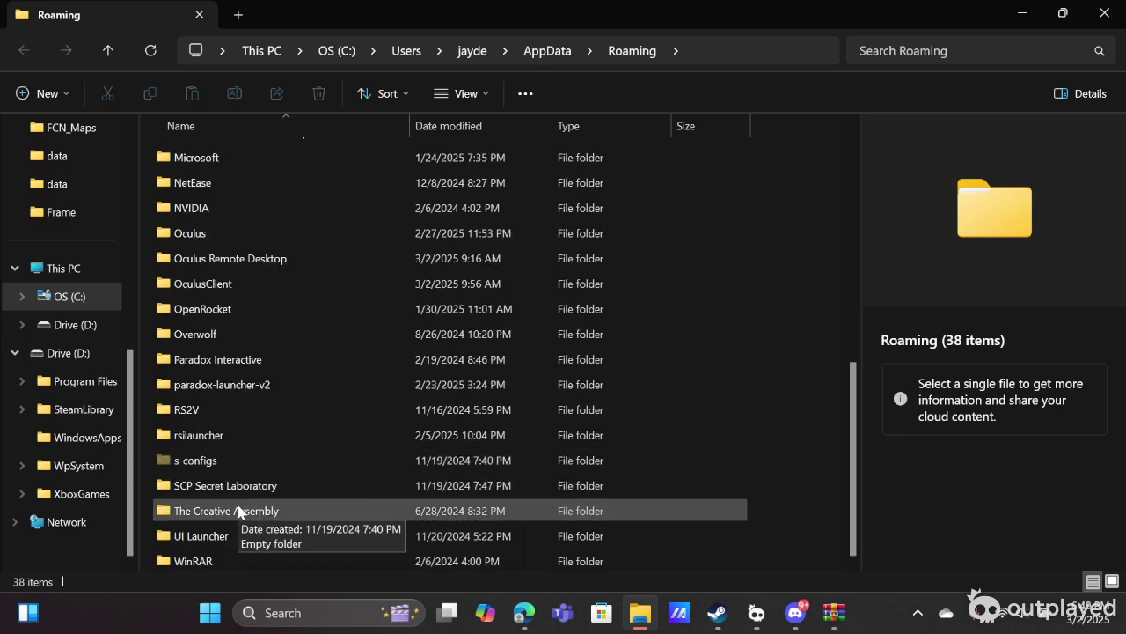
pyautogui.doubleClick(283, 512)
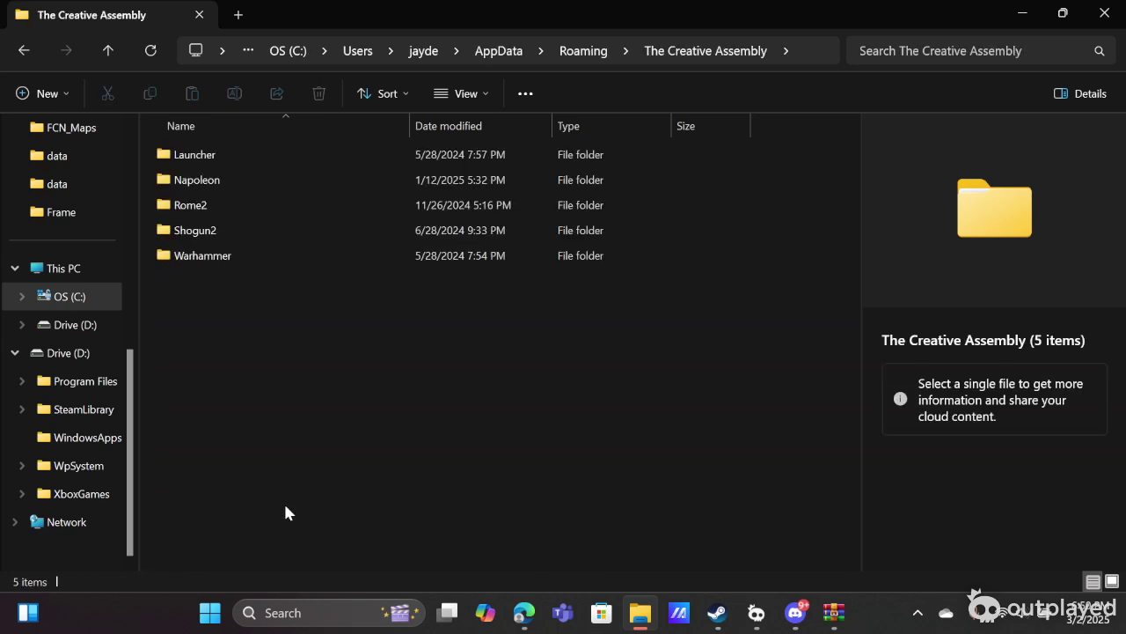
pyautogui.doubleClick(247, 180)
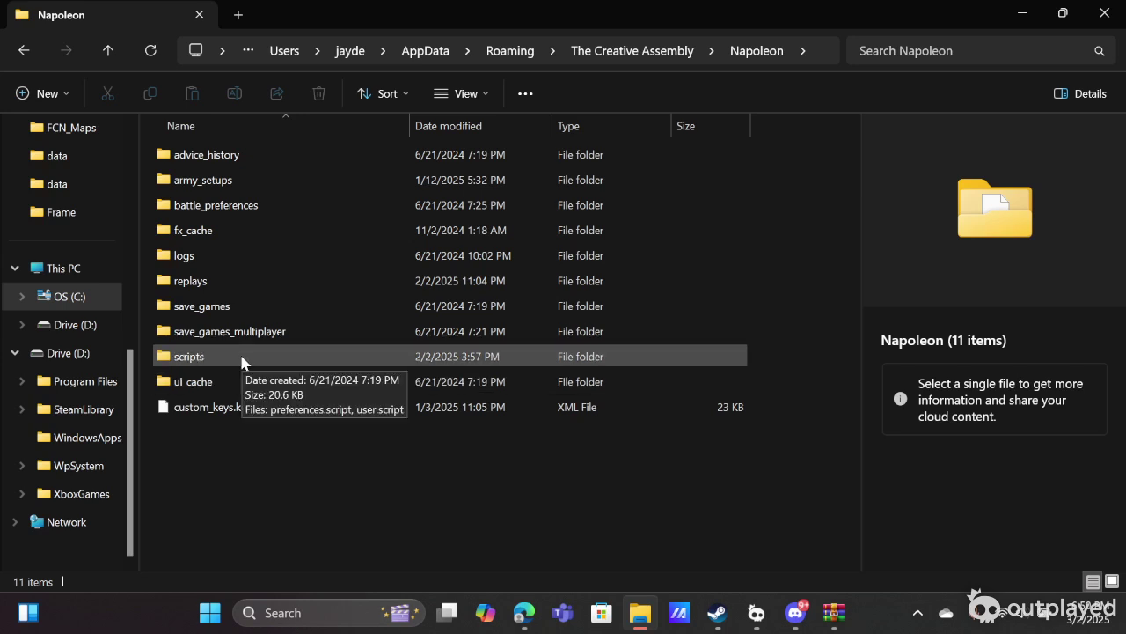
pyautogui.doubleClick(243, 359)
pyautogui.moveTo(308, 312); pyautogui.dragTo(474, 323)
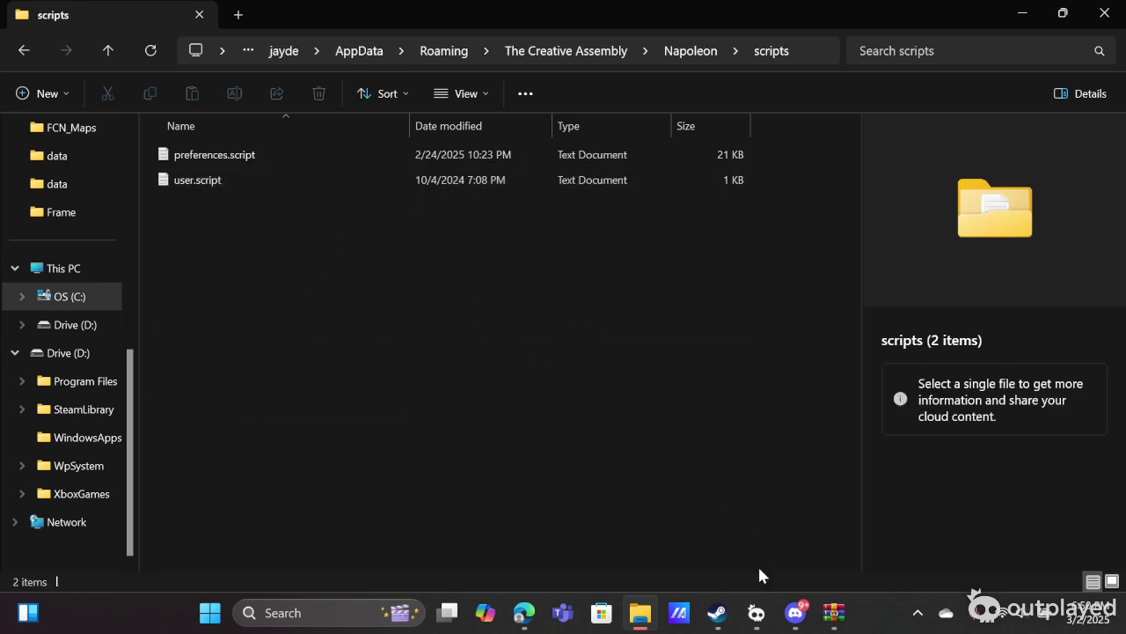
# - Copy preferences.script.txt and user.script.txt from the 8.1 final files (1).rar archive in WinRAR to the Napoleon scripts folder
pyautogui.moveTo(836, 616)
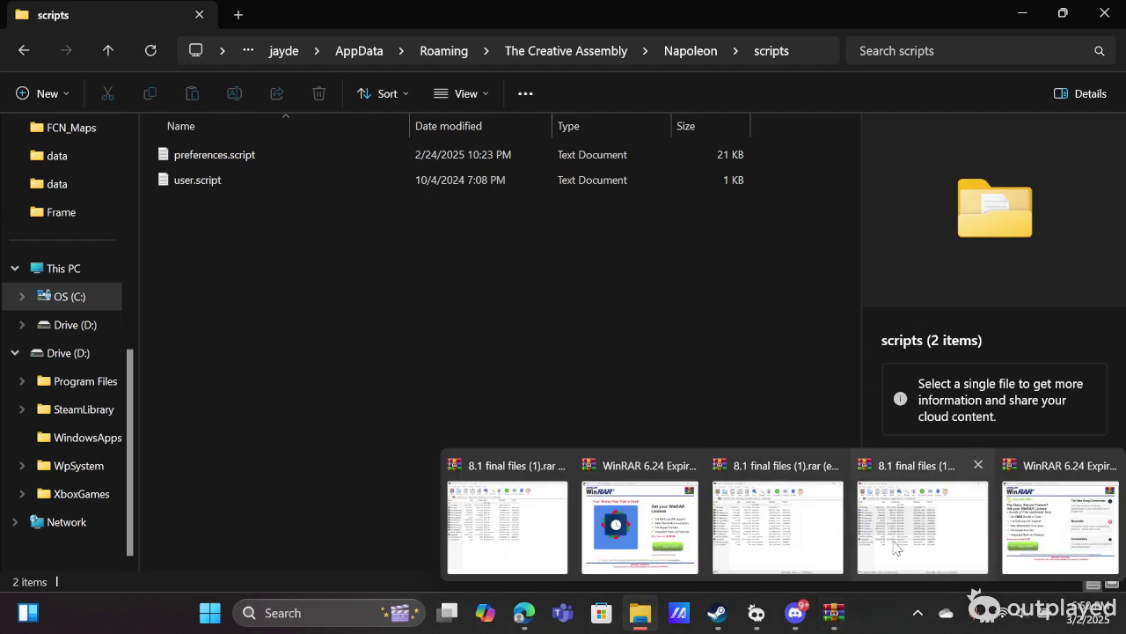
pyautogui.click(904, 528)
pyautogui.click(455, 454)
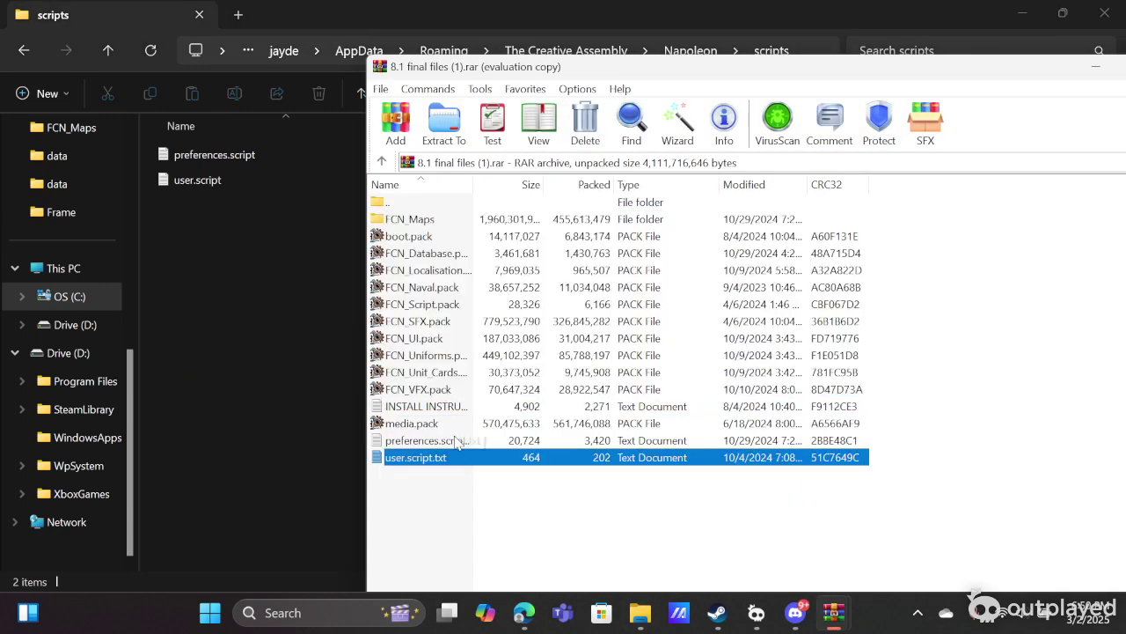
pyautogui.keyDown('shift'); pyautogui.click(456, 440); pyautogui.keyUp('shift')
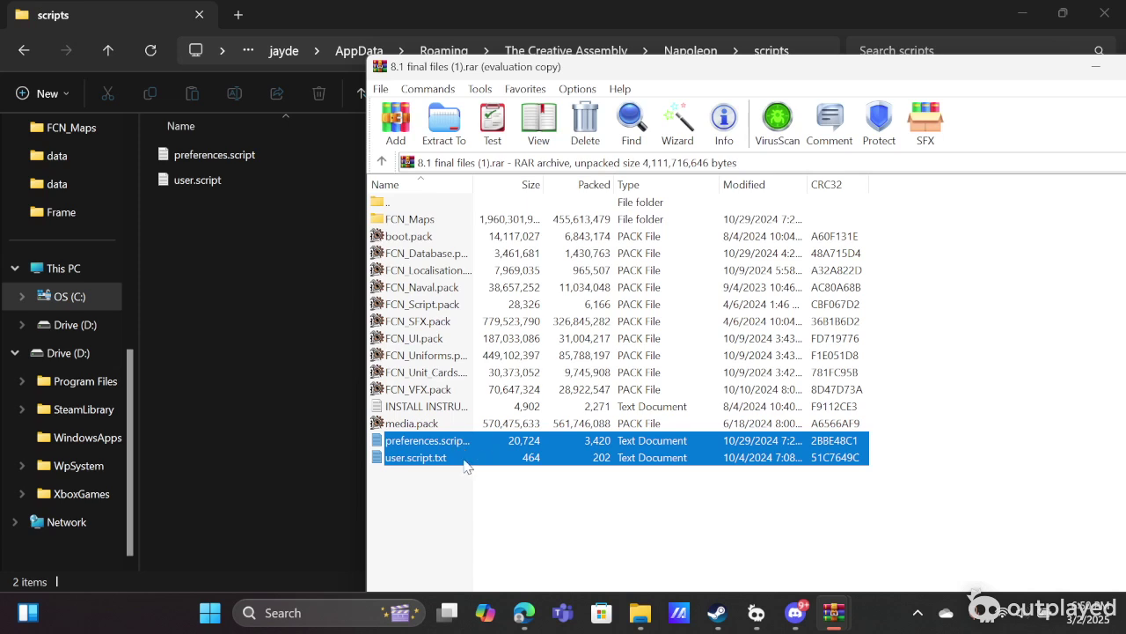
pyautogui.moveTo(706, 457); pyautogui.dragTo(256, 396)
pyautogui.moveTo(197, 338); pyautogui.dragTo(648, 469)
pyautogui.moveTo(616, 66); pyautogui.dragTo(572, 171)
# - Switch to the browser's 8.1 final folder in Google Drive, close the archive preview and select 4gb_patch.exe
pyautogui.hotkey('alt', 'Tab')
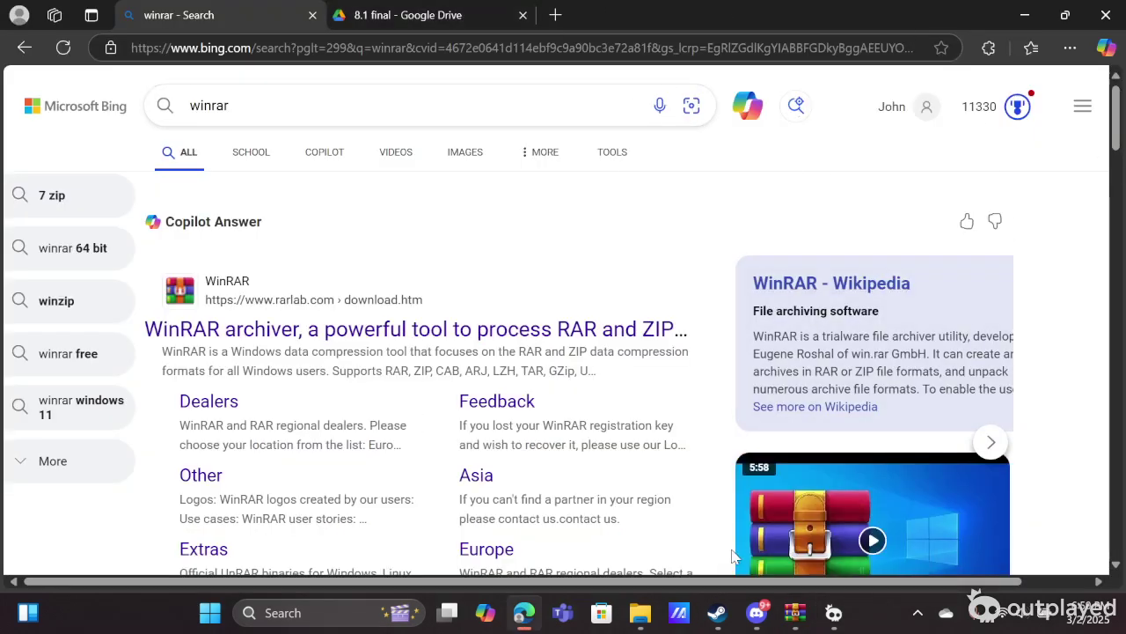
pyautogui.click(433, 11)
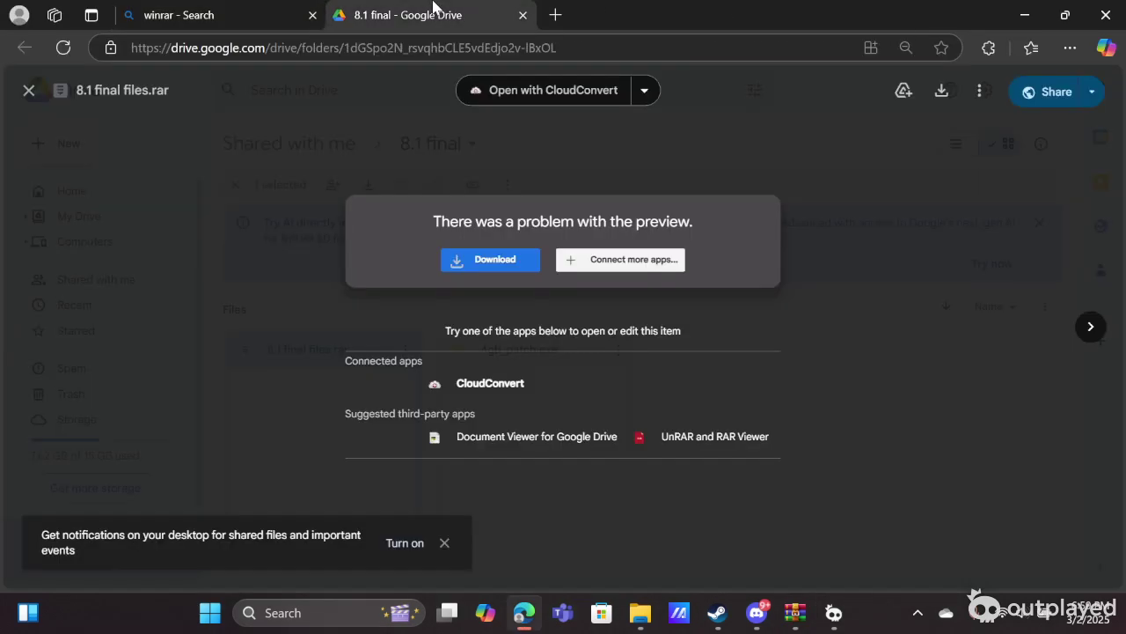
pyautogui.click(991, 178)
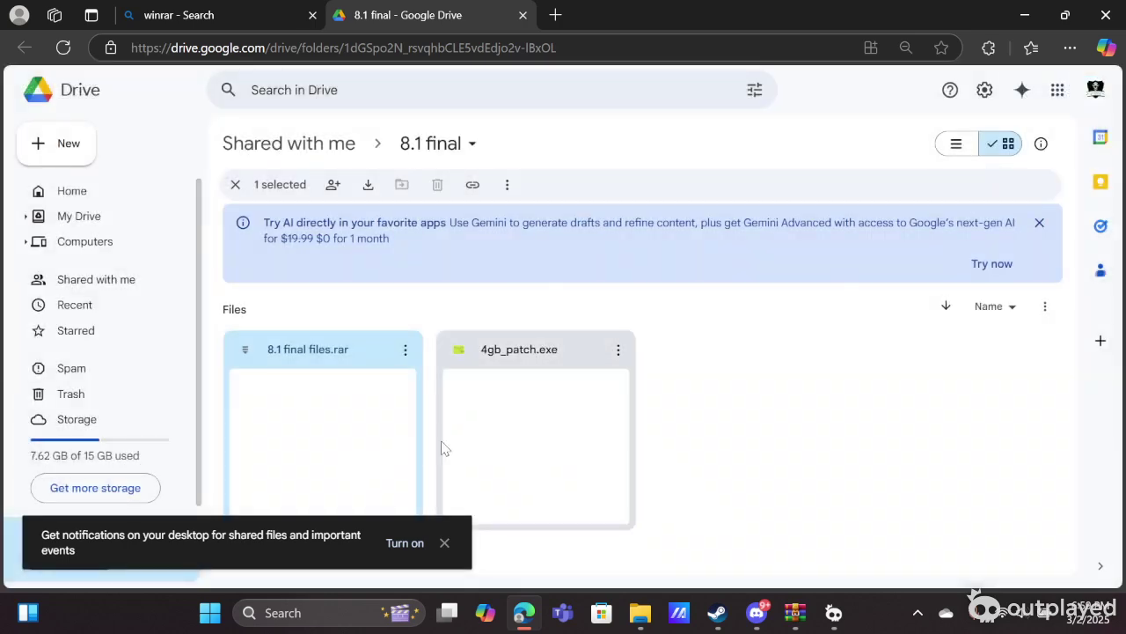
pyautogui.click(473, 390)
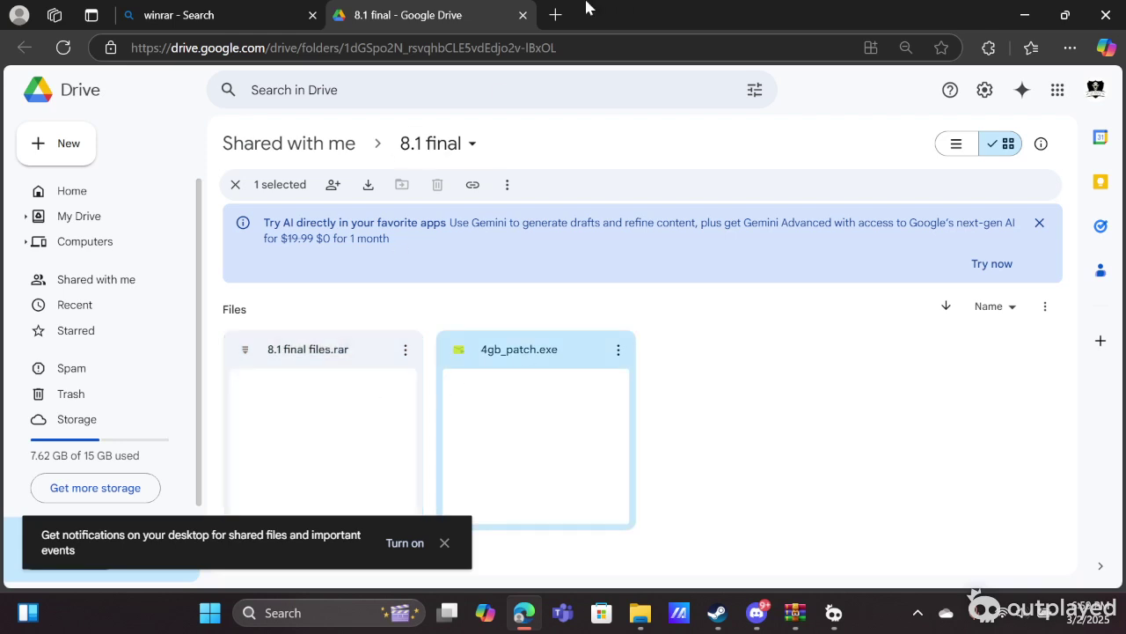
# - Download 4gb_patch.exe from Google Drive, accepting the file type risk, and run the downloaded file
pyautogui.doubleClick(569, 440)
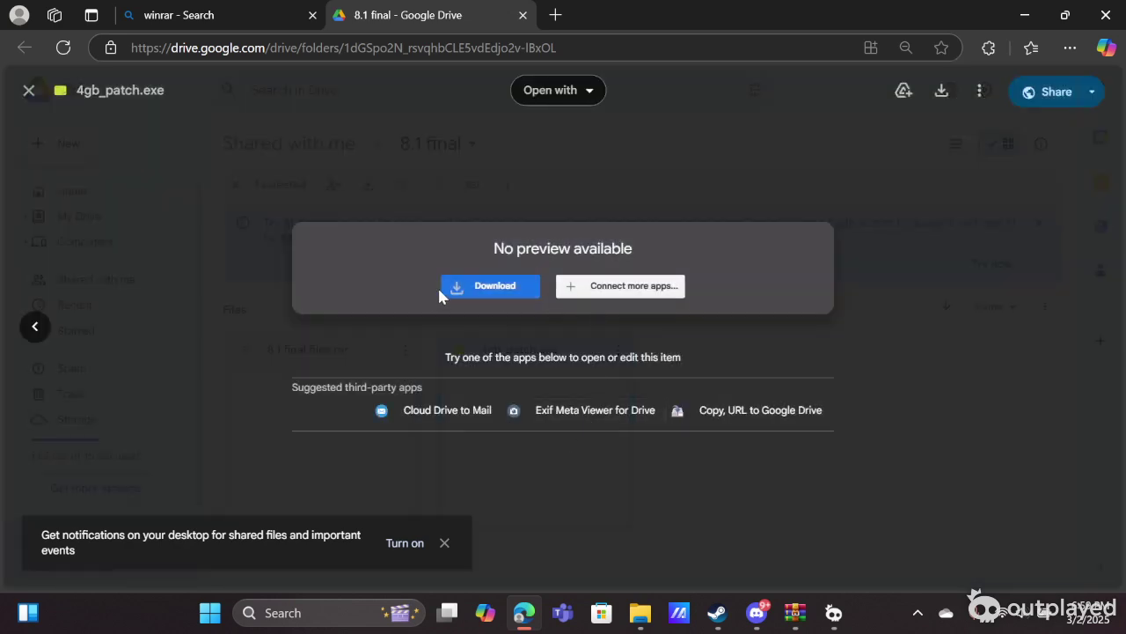
pyautogui.click(490, 289)
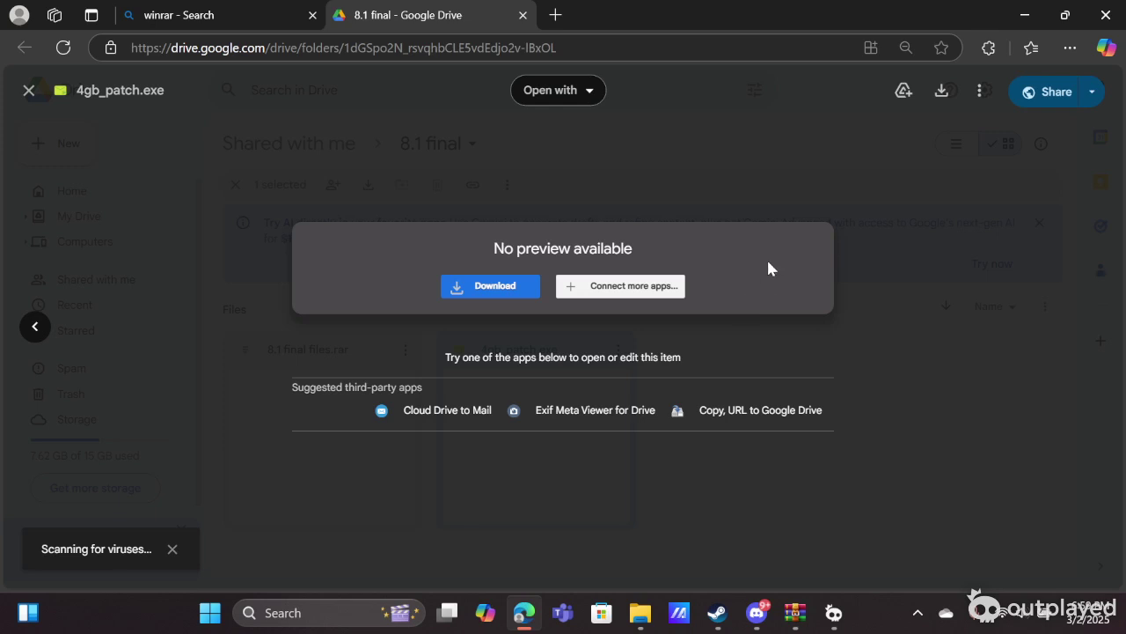
pyautogui.click(498, 292)
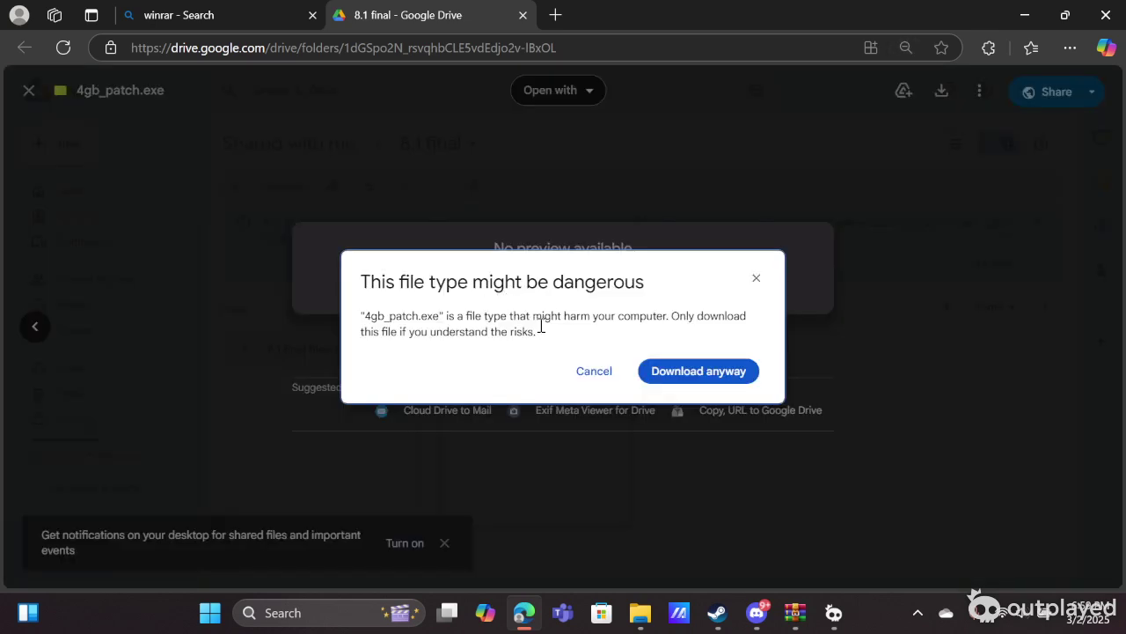
pyautogui.click(679, 372)
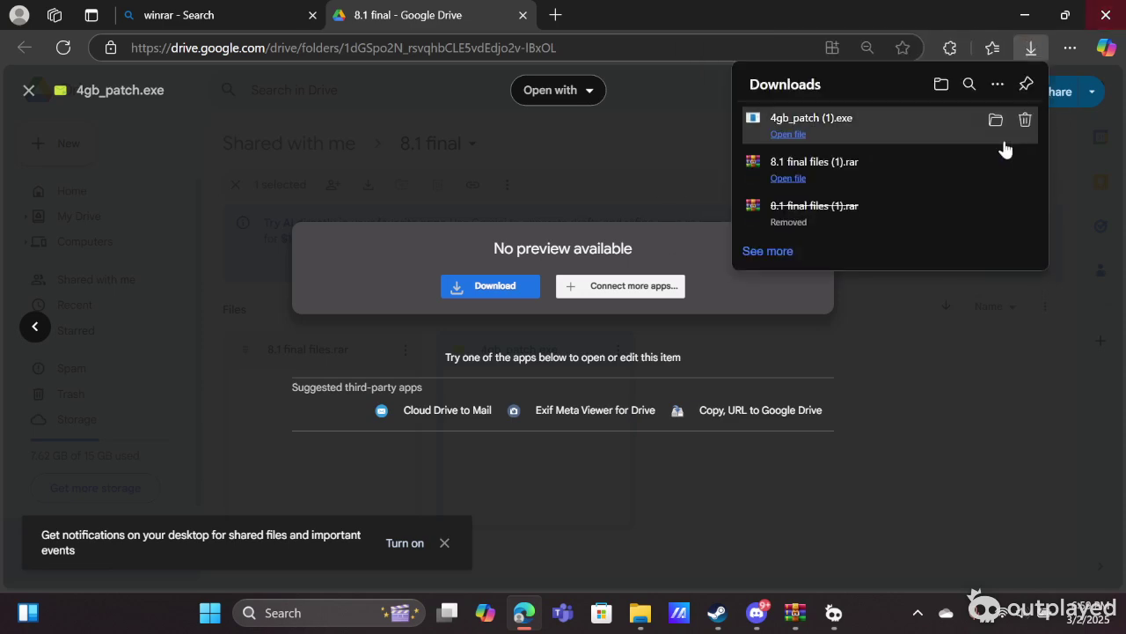
pyautogui.click(856, 128)
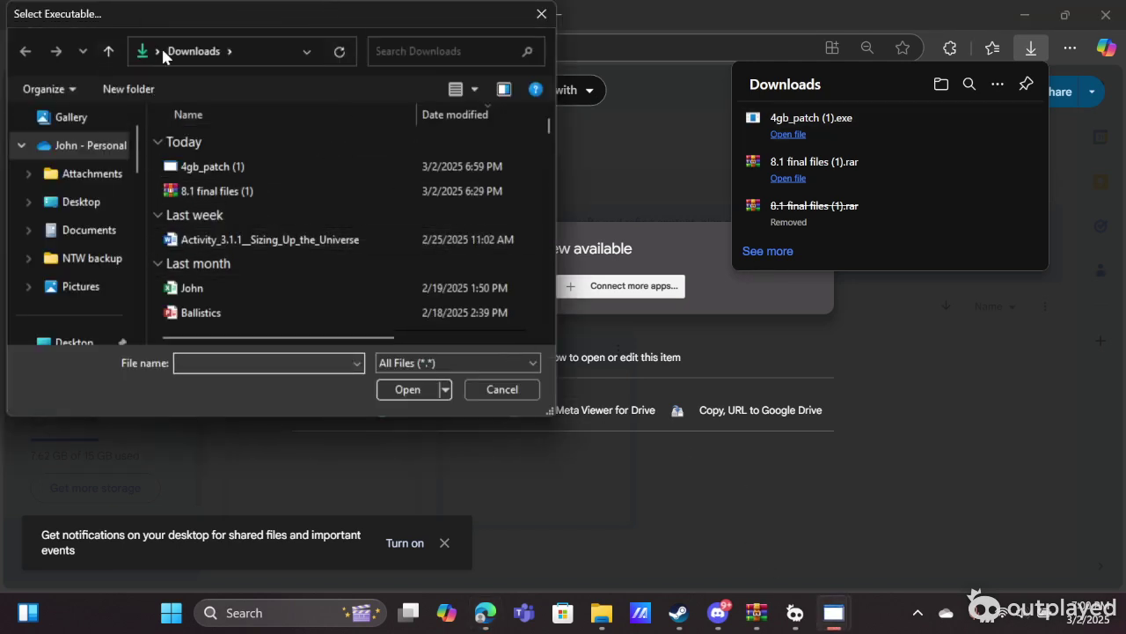
# - Browse for the executable in the Steam folder under Program Files (x86) on the C: drive
pyautogui.scroll(-1, 264, 141)
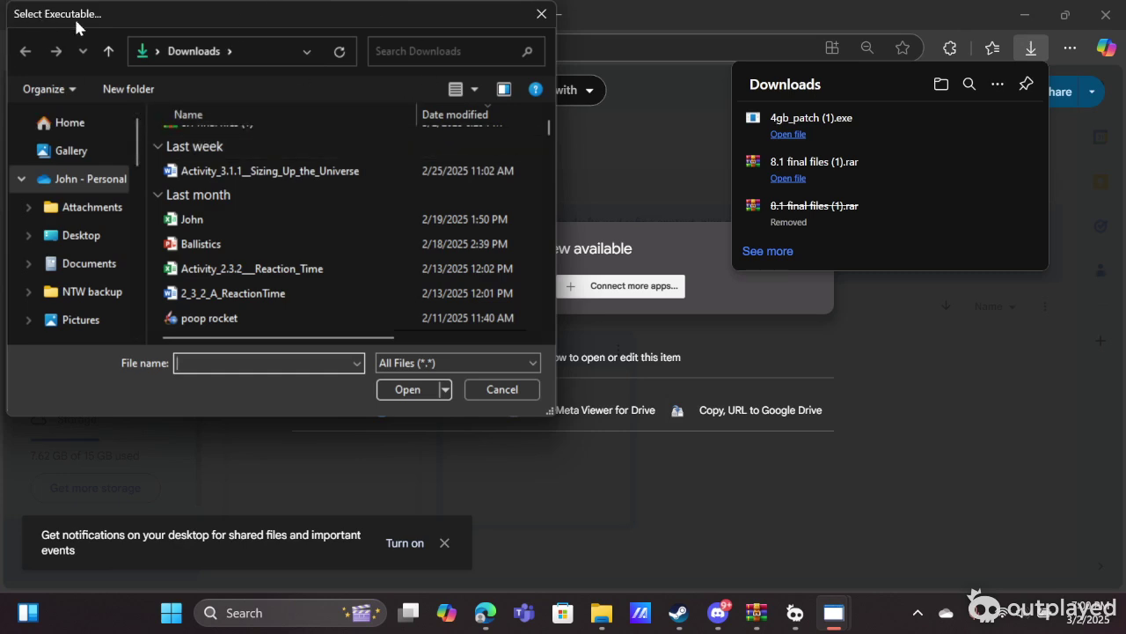
pyautogui.scroll(-5, 53, 220)
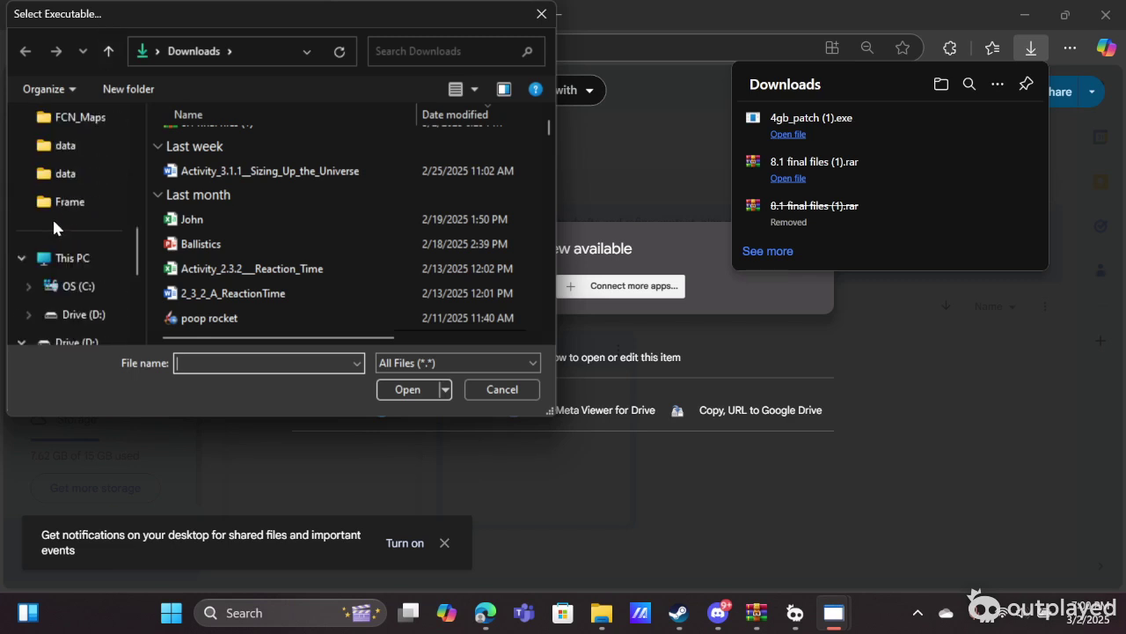
pyautogui.click(77, 202)
pyautogui.scroll(-3, 236, 185)
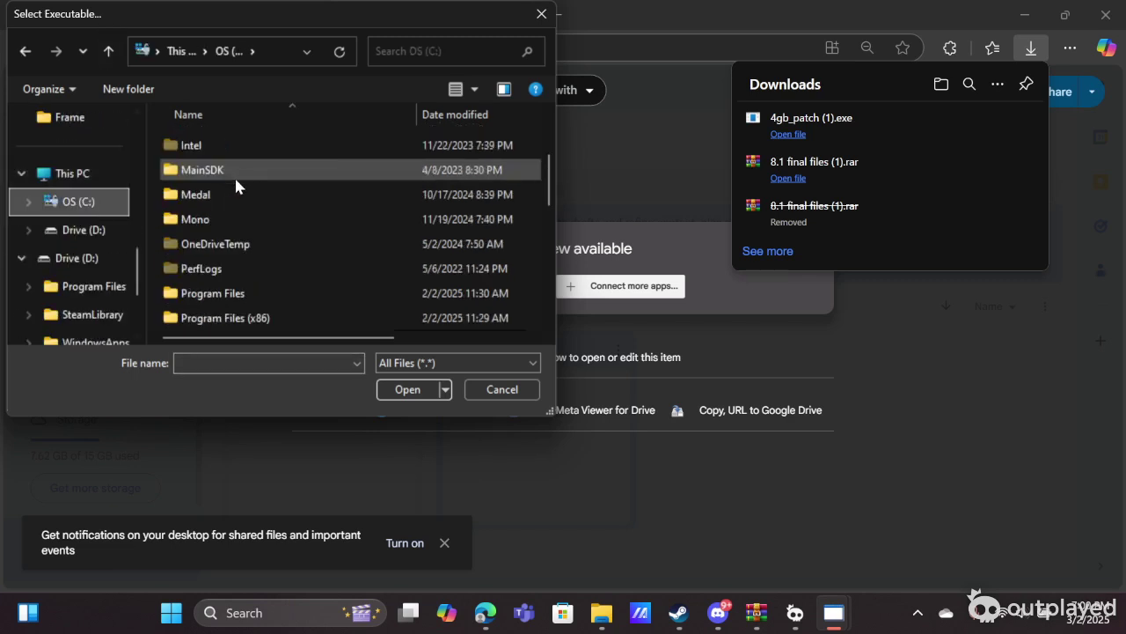
pyautogui.doubleClick(243, 247)
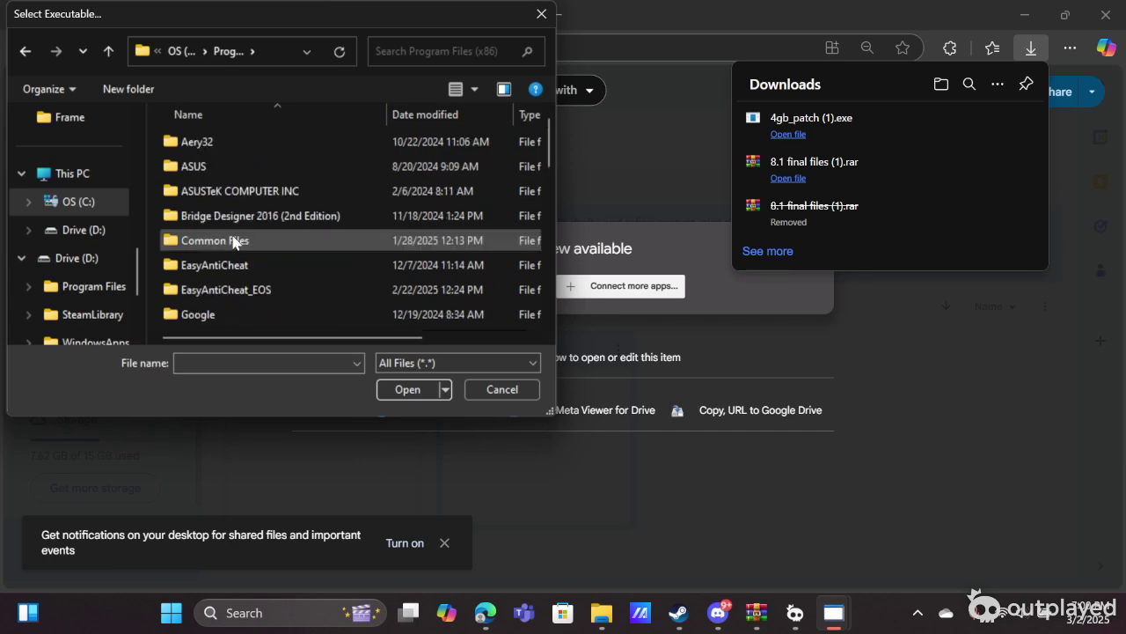
pyautogui.scroll(-2, 233, 244)
pyautogui.scroll(-4, 235, 245)
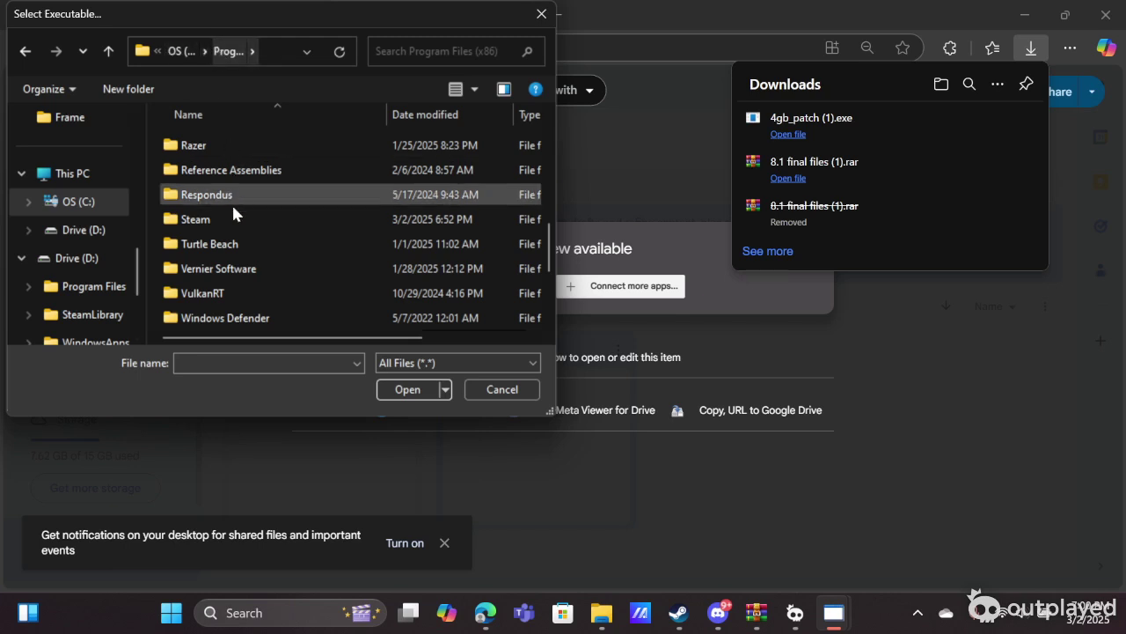
pyautogui.click(233, 220)
pyautogui.doubleClick(233, 220)
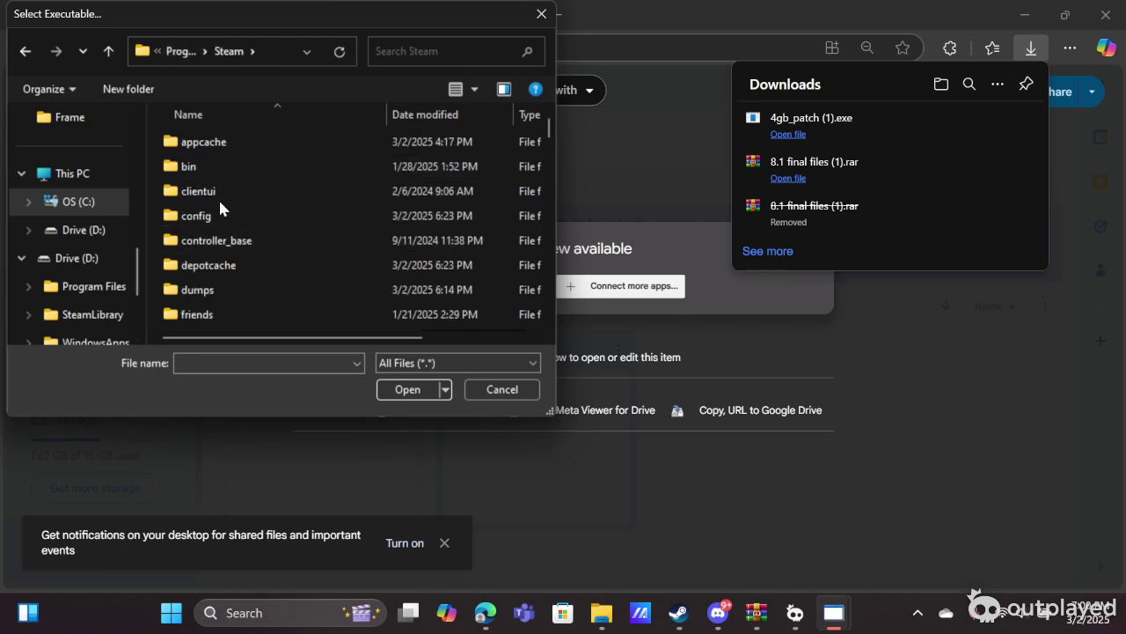
# - Look for the game executable in the Napoleon Total War folder inside Steam's steamapps\common on the C: drive
pyautogui.scroll(-1, 228, 233)
pyautogui.scroll(-3, 233, 238)
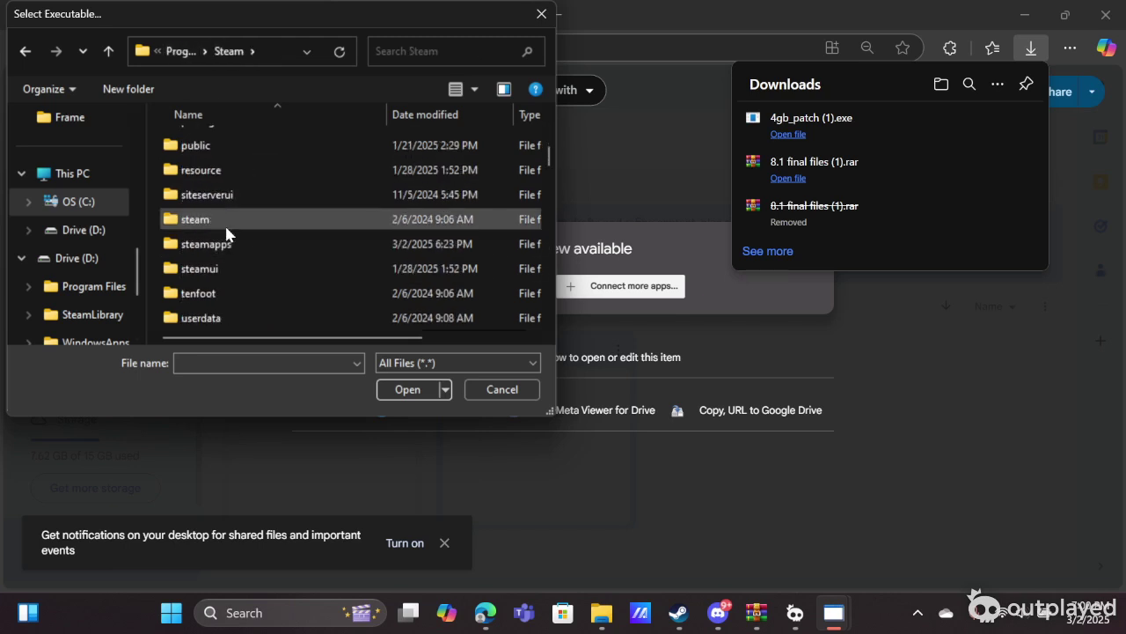
pyautogui.click(227, 244)
pyautogui.doubleClick(227, 243)
pyautogui.doubleClick(201, 146)
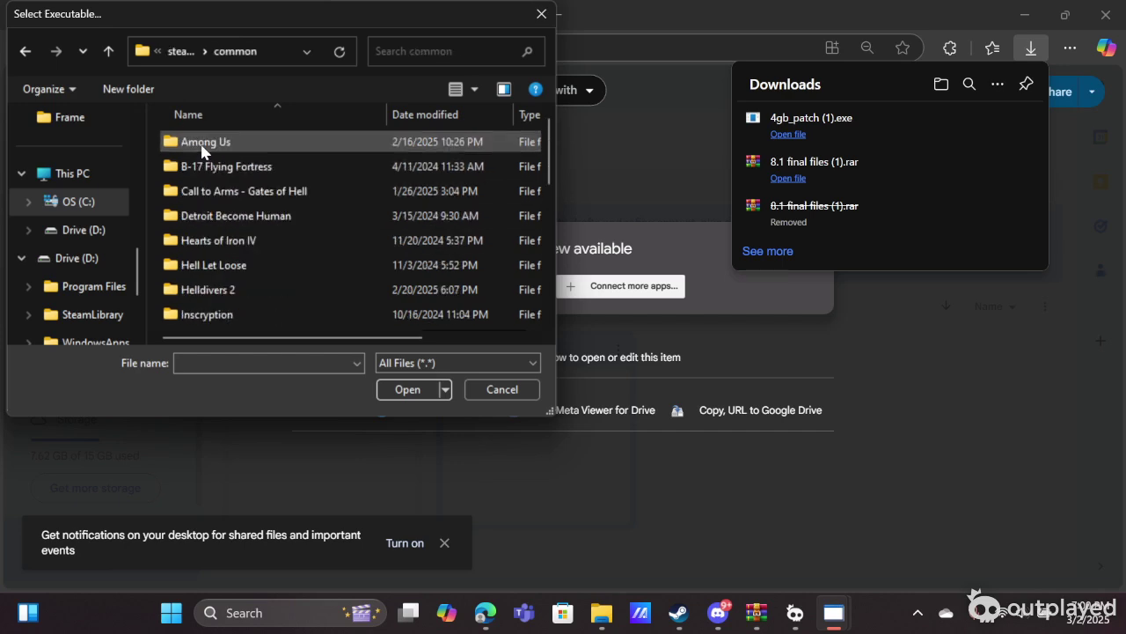
pyautogui.scroll(-1, 229, 247)
pyautogui.doubleClick(244, 267)
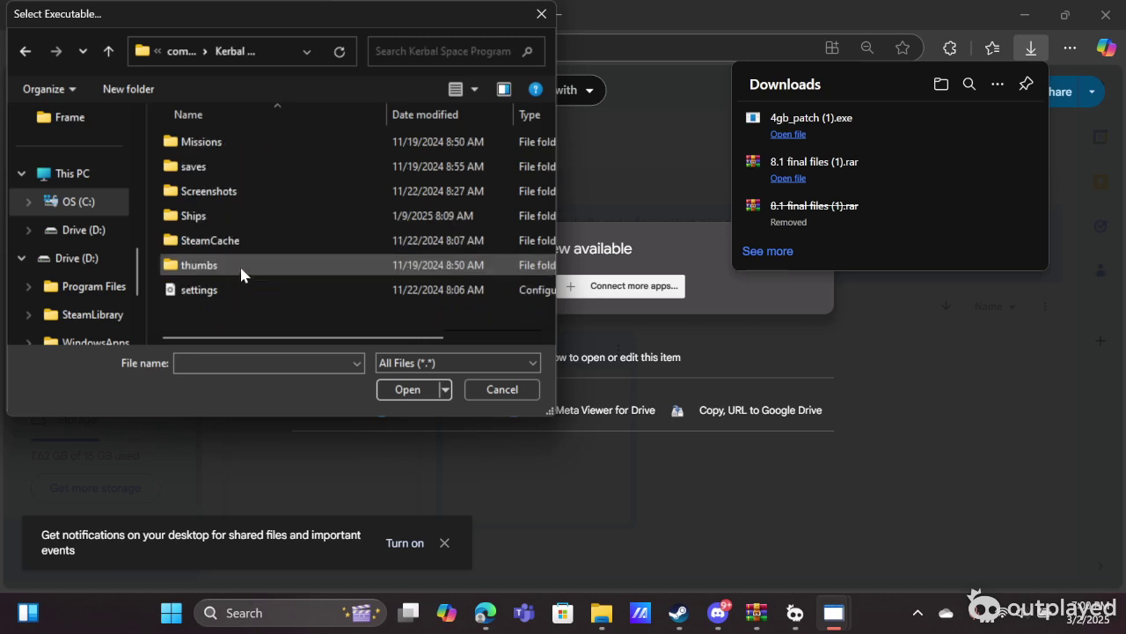
pyautogui.click(169, 53)
pyautogui.scroll(-1, 262, 251)
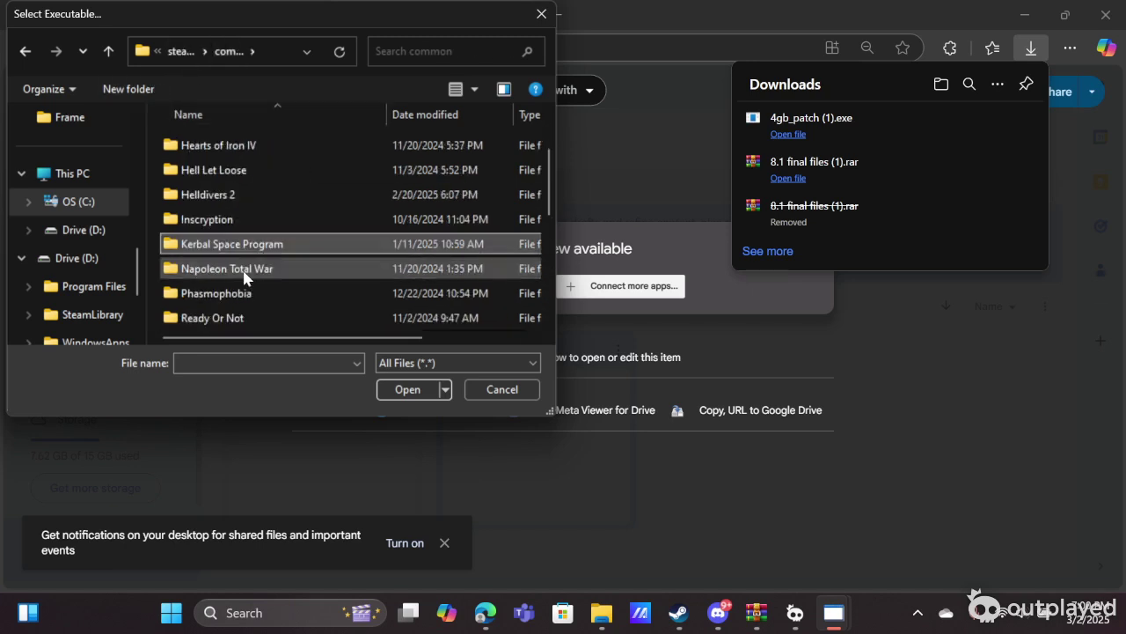
pyautogui.doubleClick(264, 267)
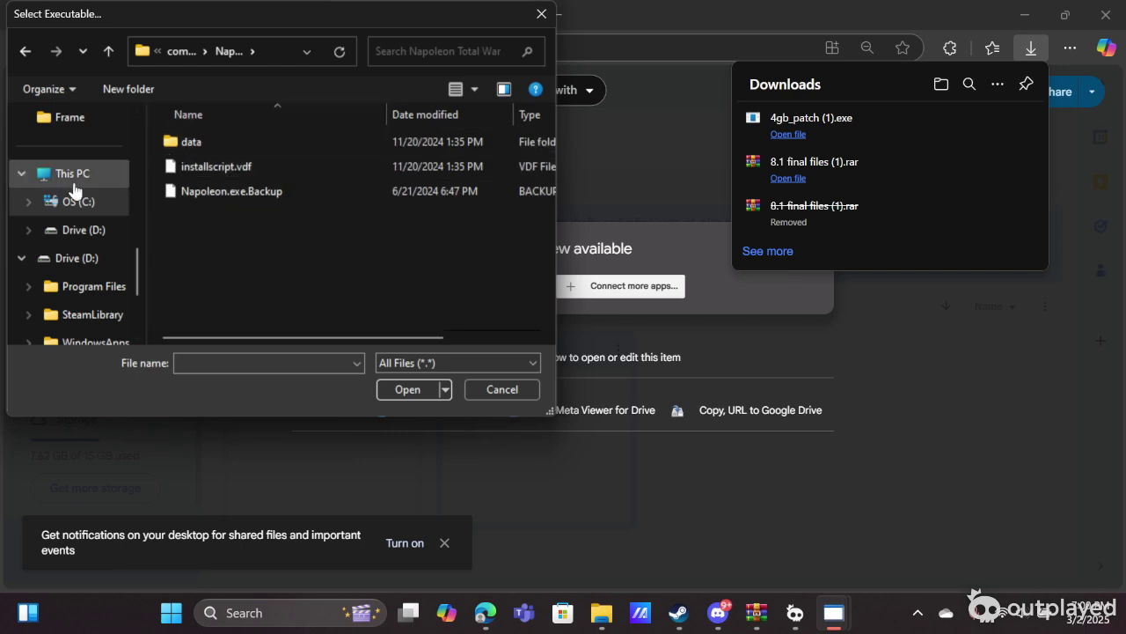
# - Go to the Napoleon Total War folder in SteamLibrary\steamapps\common on the D: drive
pyautogui.scroll(-1, 85, 257)
pyautogui.scroll(-1, 86, 257)
pyautogui.scroll(1, 81, 247)
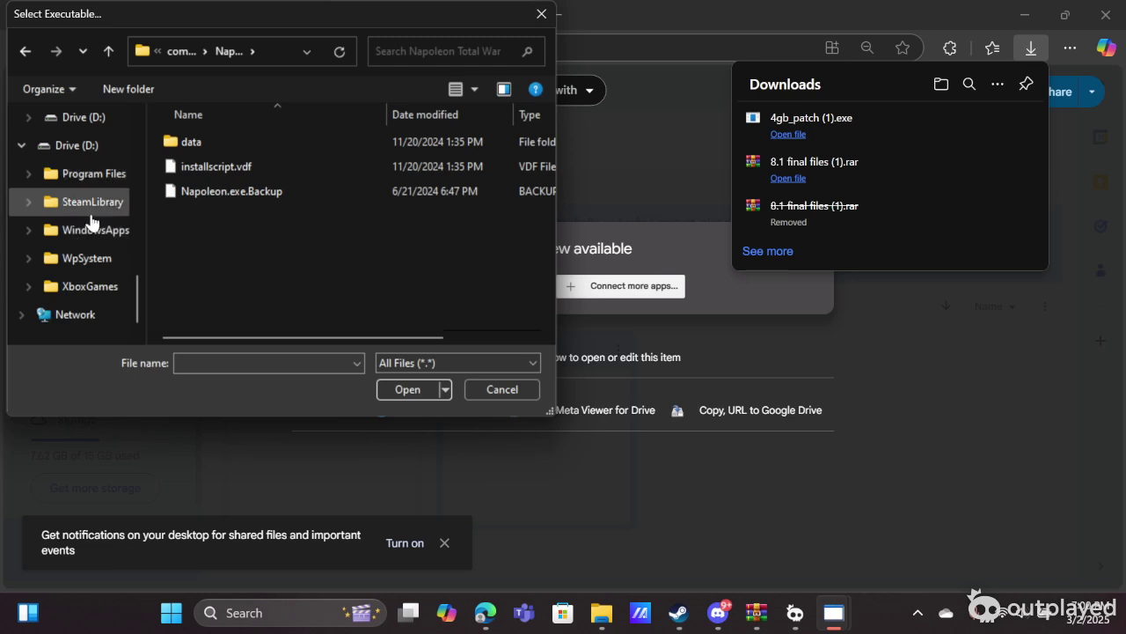
pyautogui.click(92, 212)
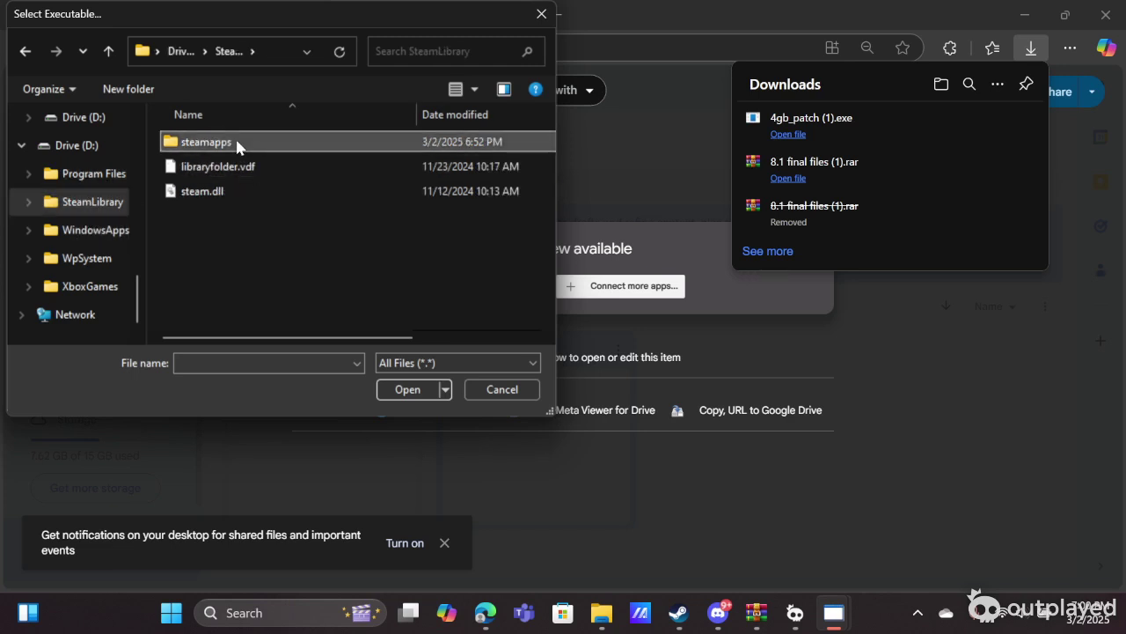
pyautogui.doubleClick(235, 139)
pyautogui.doubleClick(224, 143)
pyautogui.scroll(-1, 231, 212)
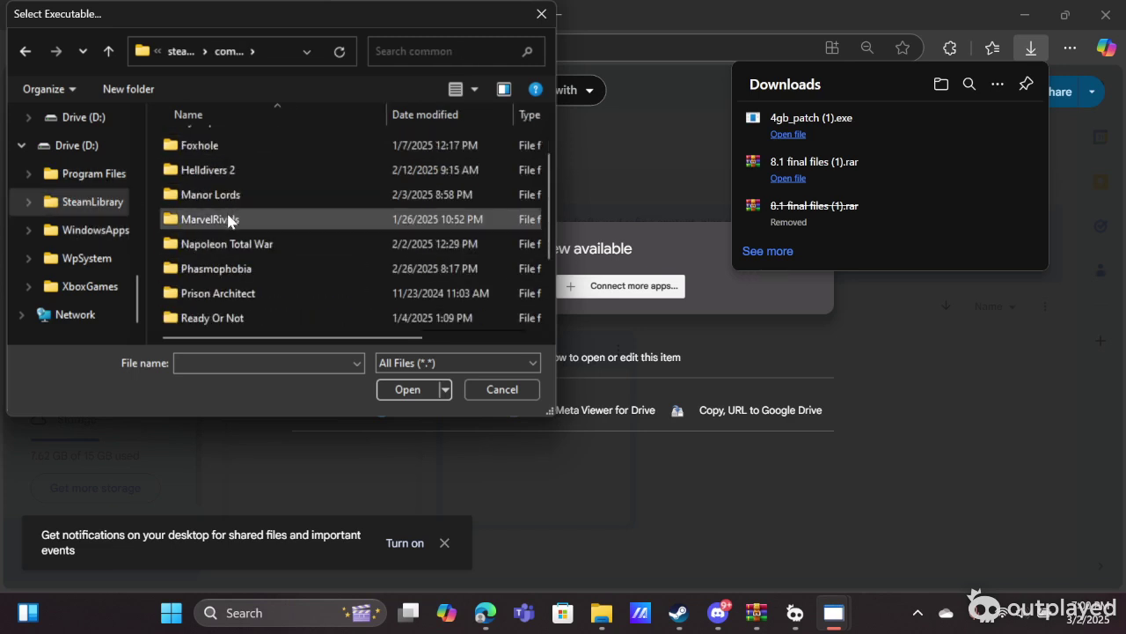
pyautogui.doubleClick(228, 247)
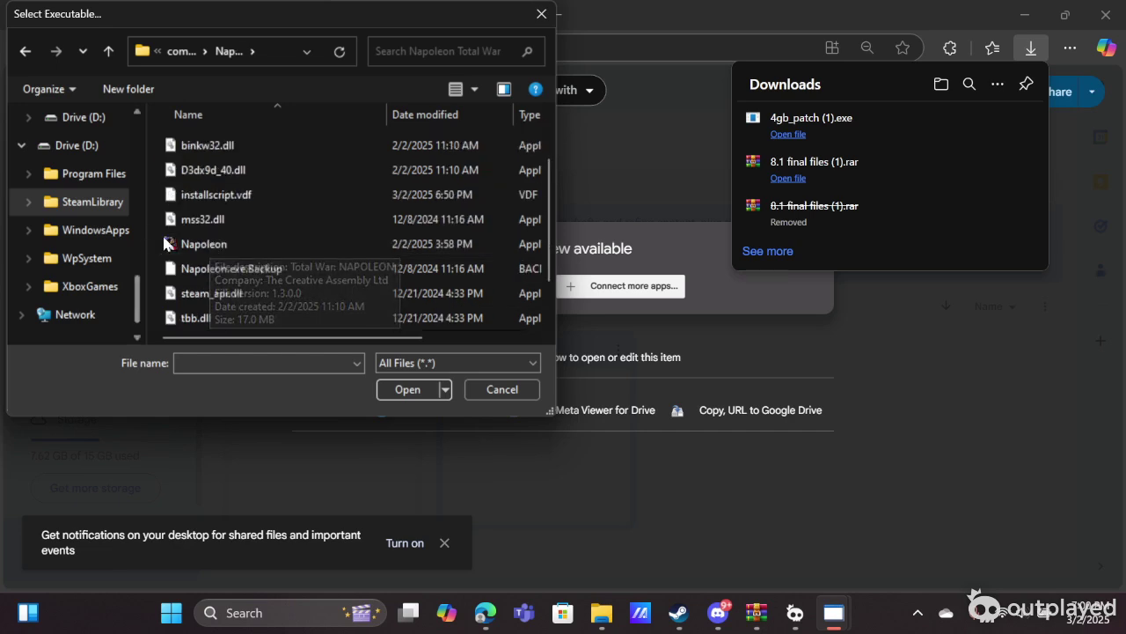
# - Apply the 4GB patch to the Napoleon application file and close the patch dialog
pyautogui.scroll(-1, 186, 227)
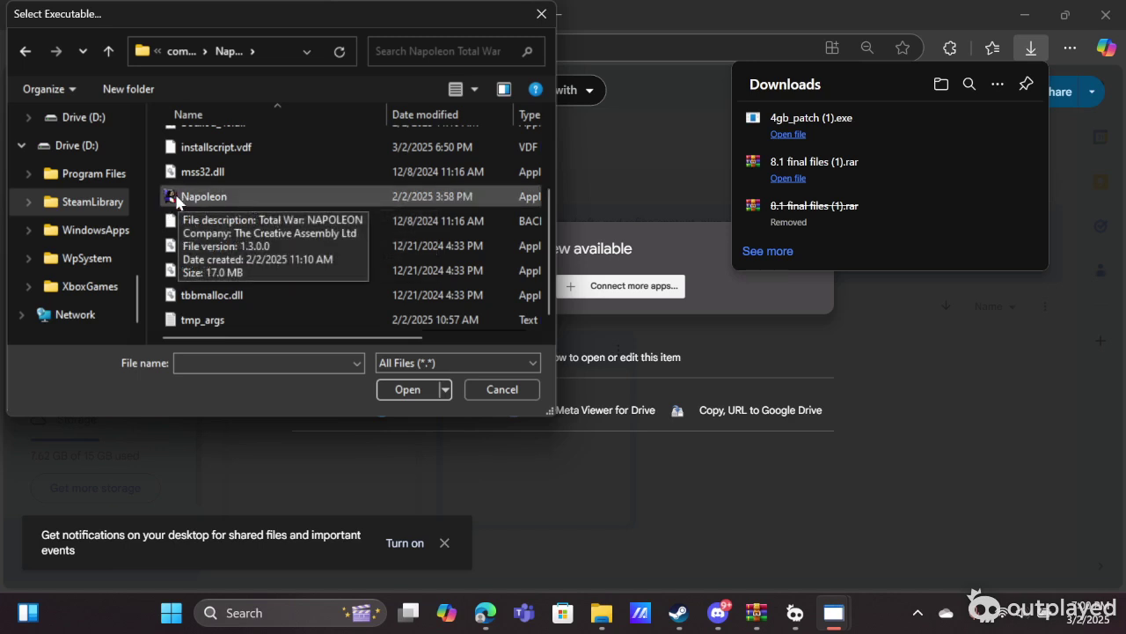
pyautogui.doubleClick(180, 196)
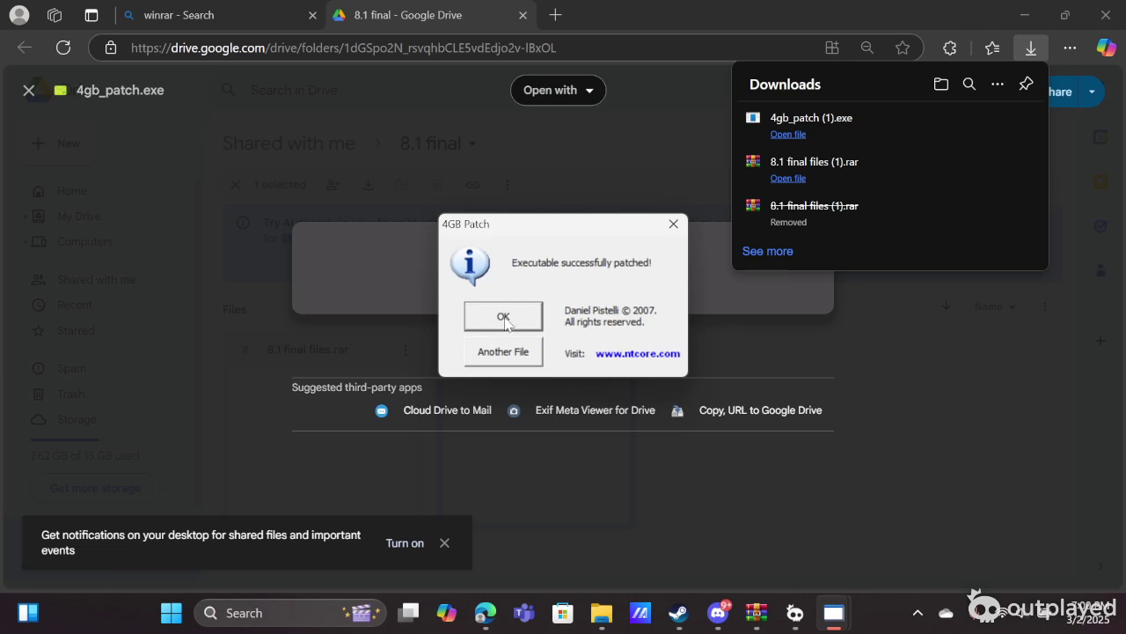
pyautogui.click(494, 319)
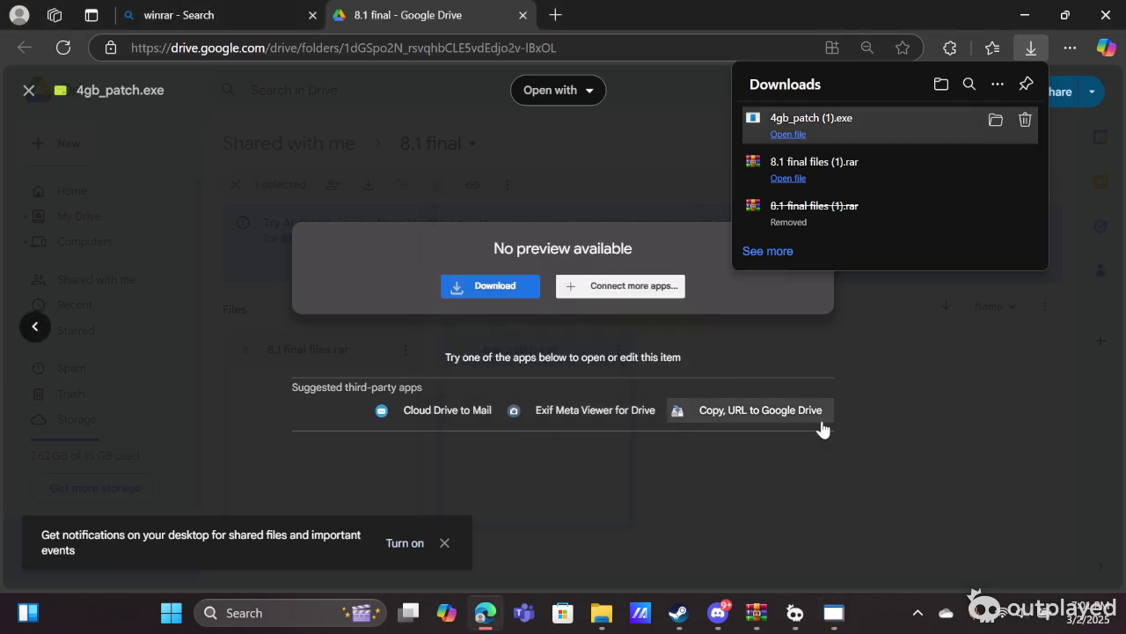